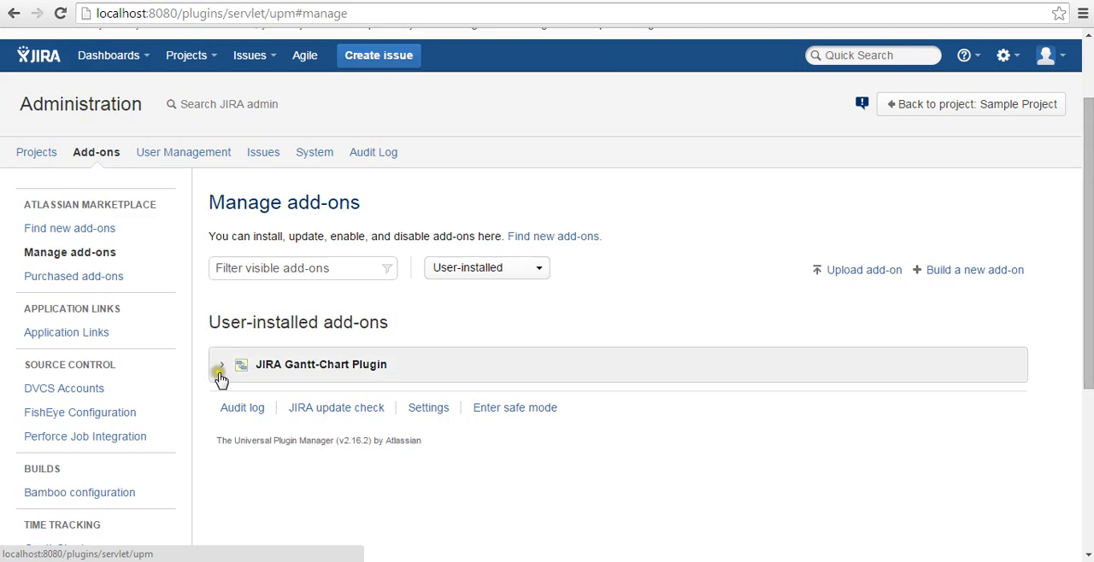
Open the configuration of the JIRA Gantt-Chart Plugin from the user-installed add-ons
left_click(220, 373)
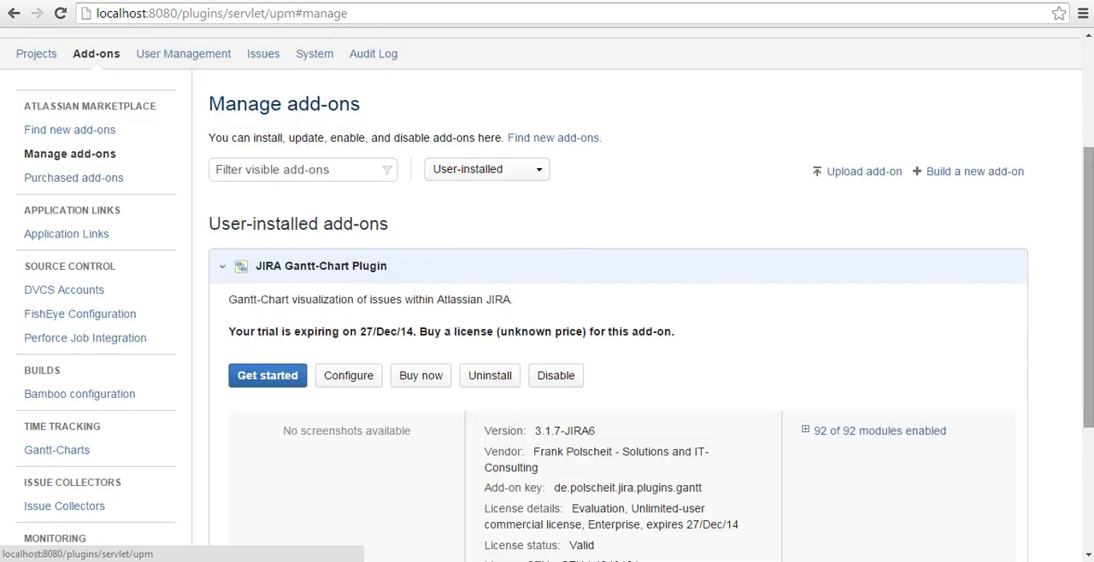
left_click(62, 159)
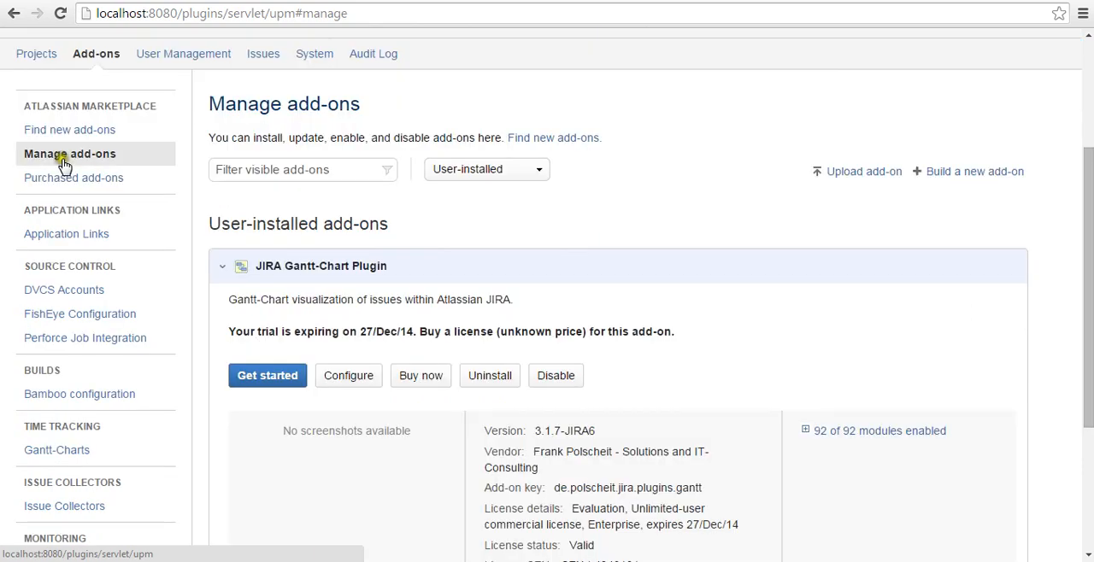
left_click(347, 381)
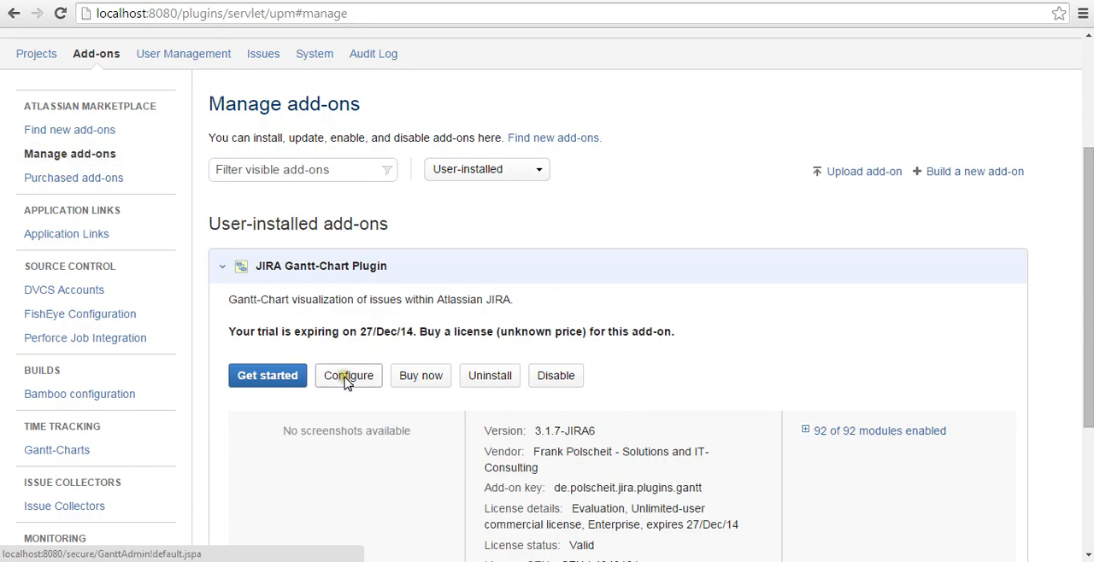
left_click(347, 381)
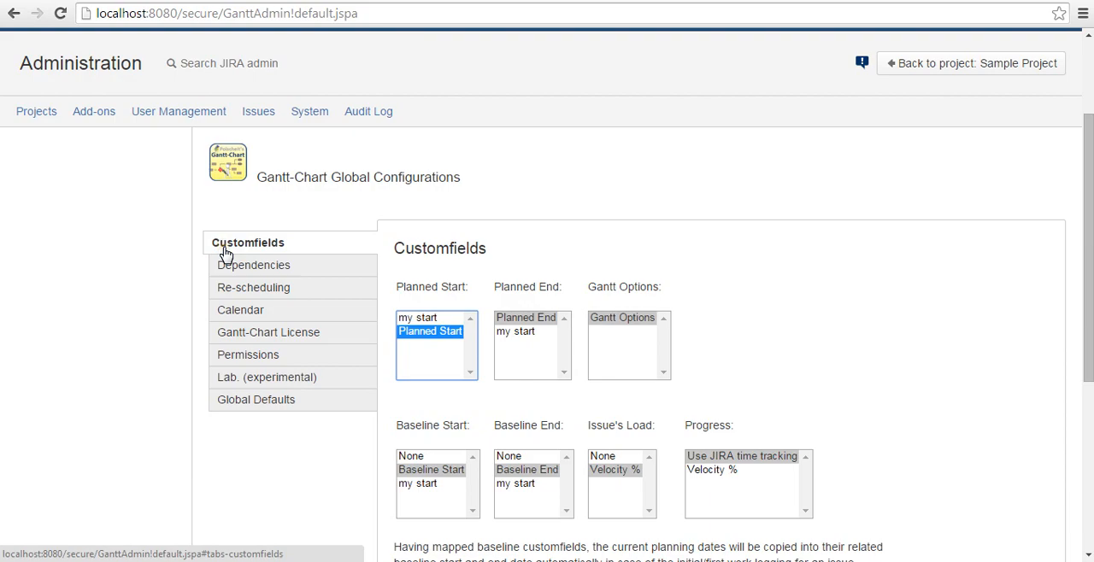
Review the Gantt custom field mappings and assign the Planned Start custom field as the planned start
left_click(142, 382)
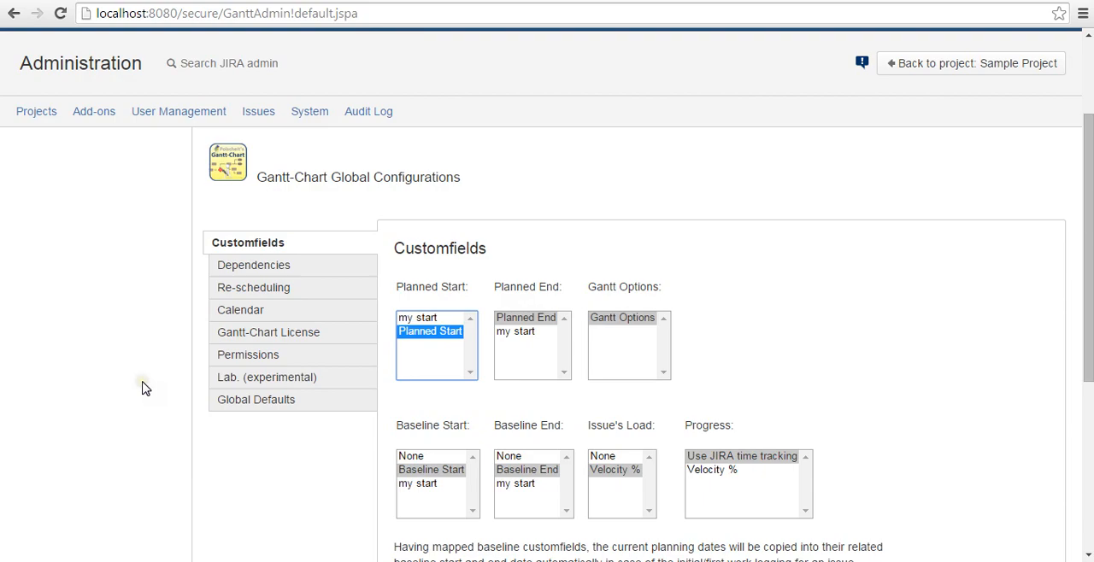
left_click(507, 472)
left_click(718, 459)
scroll(718, 462, "down", 1)
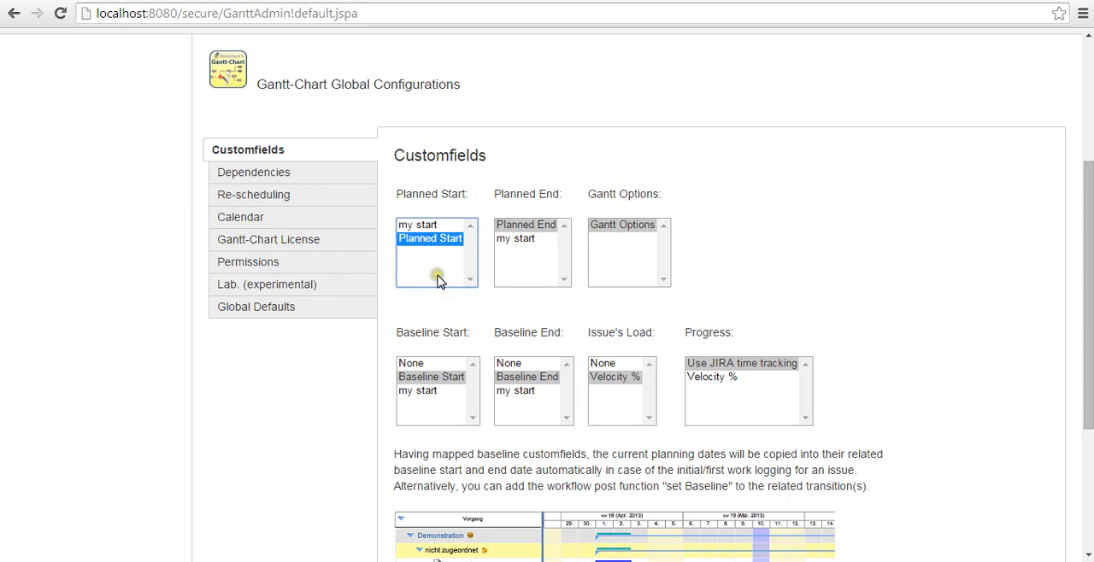
left_click_drag(396, 193, 467, 195)
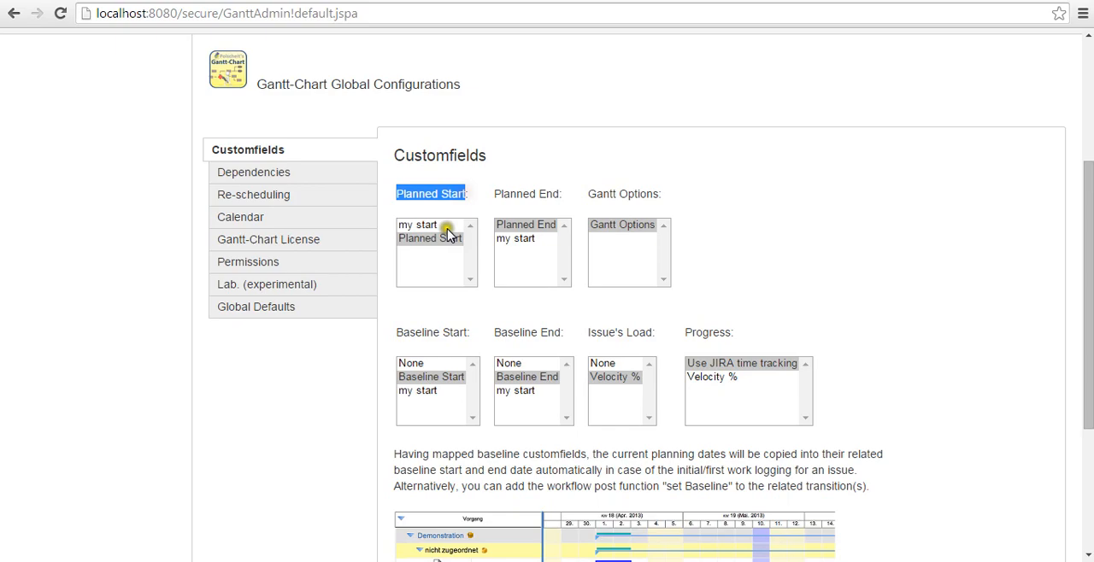
left_click(442, 240)
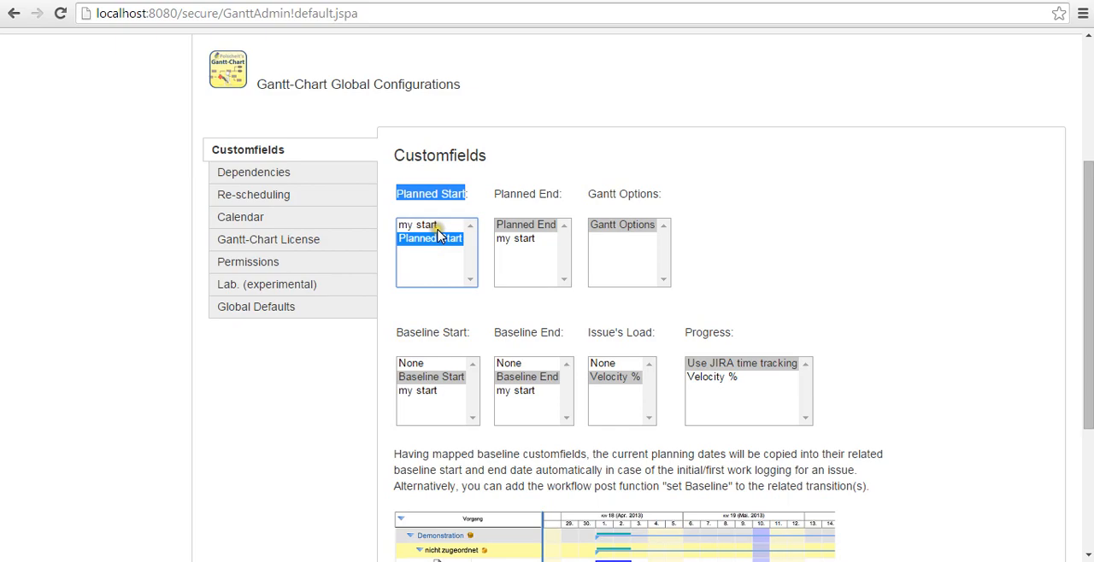
left_click(437, 228)
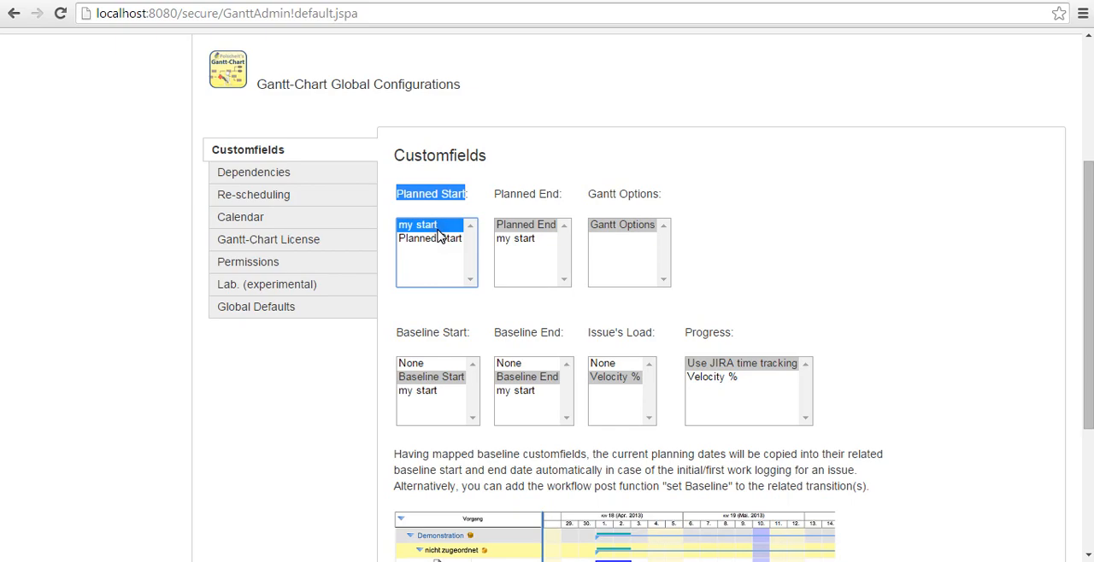
left_click(439, 238)
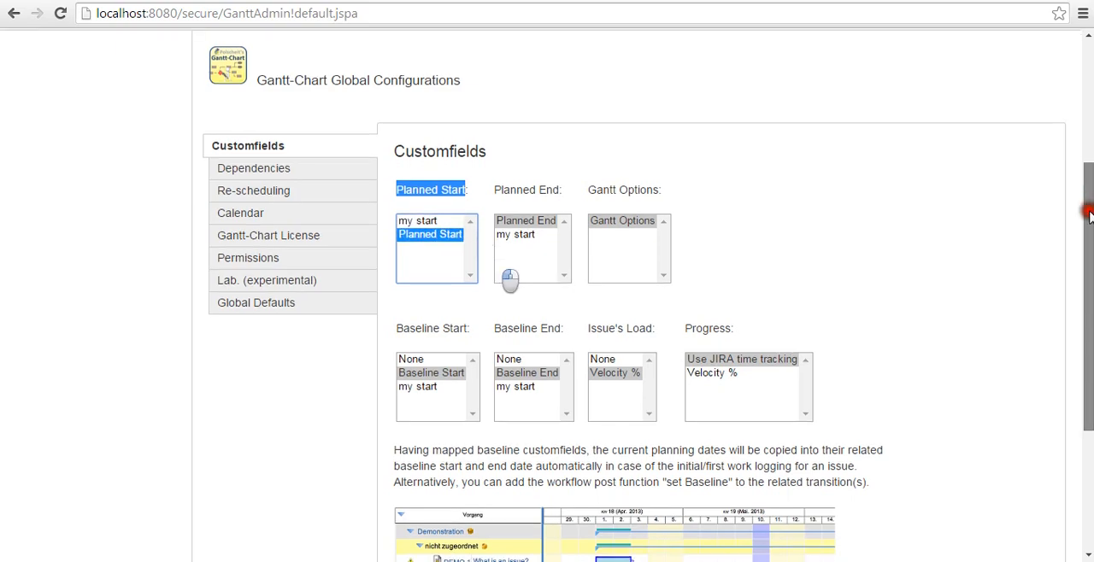
Examine the issue link types mapped to Gantt dependencies and the re-scheduling options and rules
left_click_drag(1088, 212, 1088, 220)
left_click(254, 150)
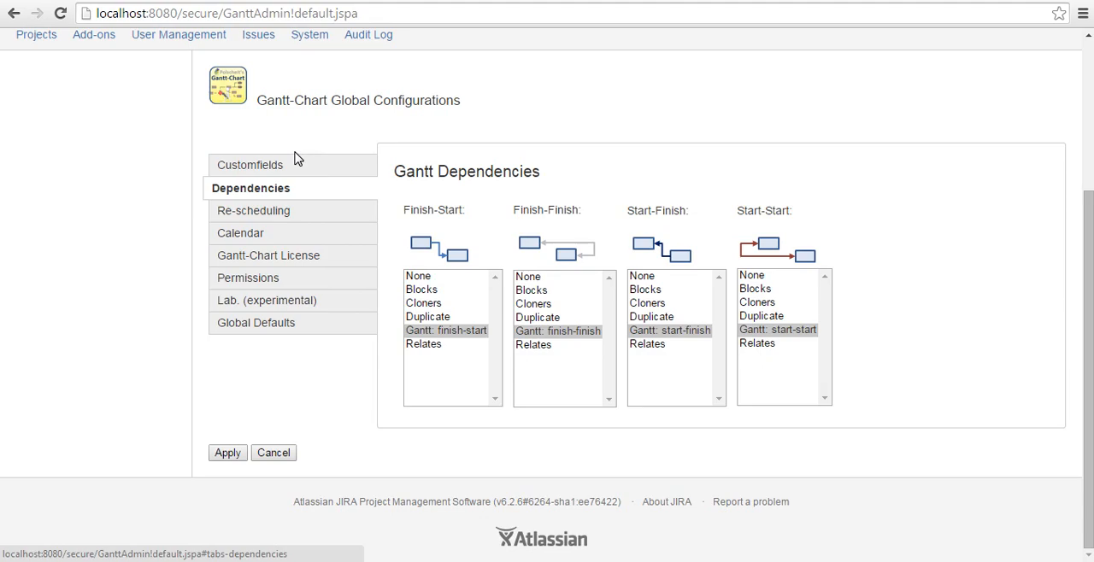
left_click(431, 227)
left_click(283, 218)
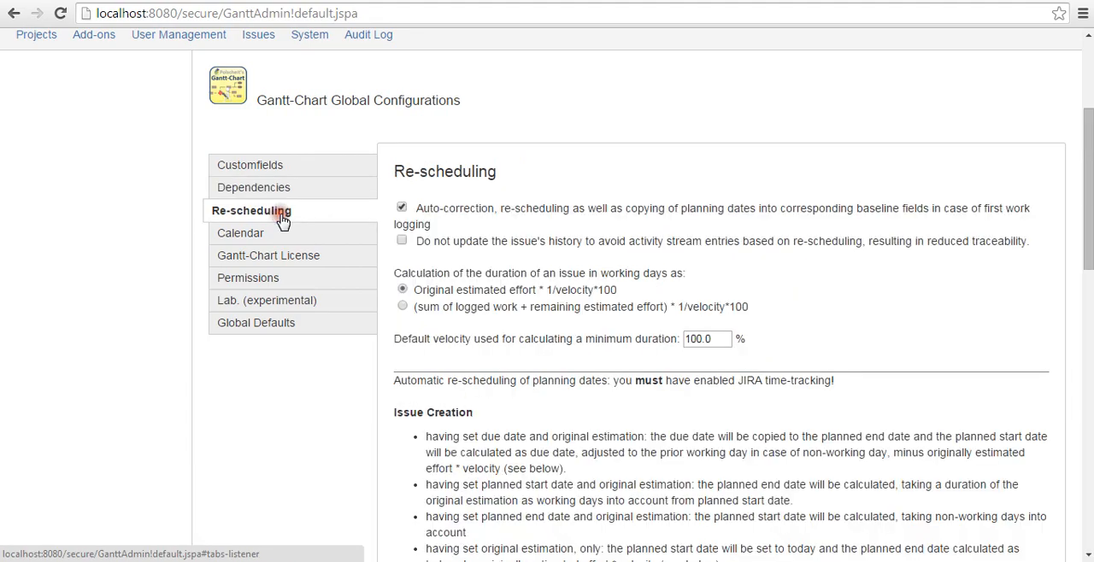
scroll(282, 219, "down", 3)
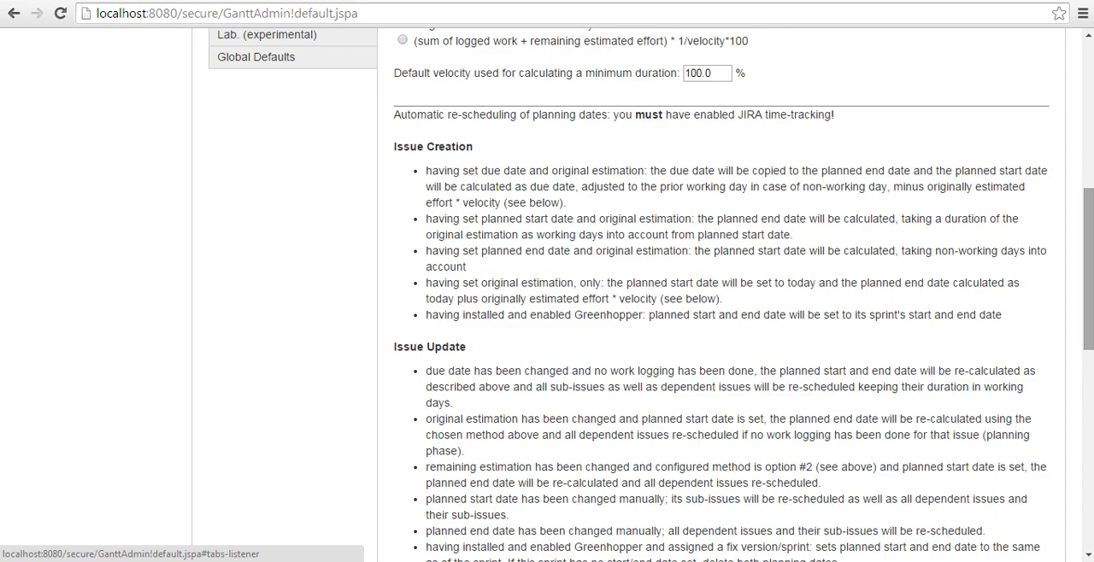
left_click_drag(1088, 256, 1089, 326)
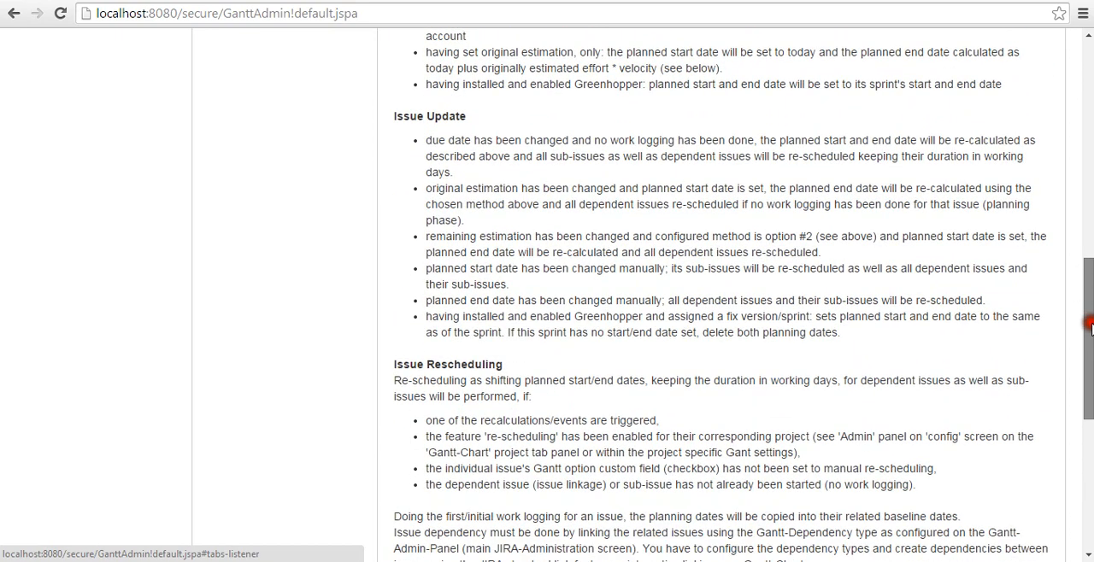
left_click_drag(1089, 326, 1089, 201)
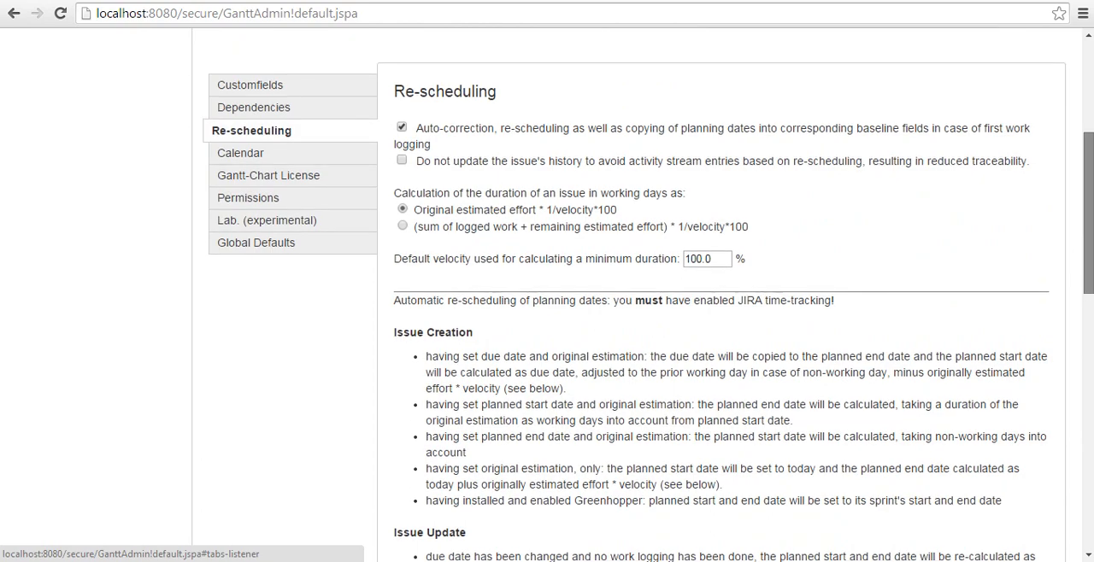
Mark 5 December 2014 as a non-working day in the global calendar and check the weekend days and daily working hours
left_click(692, 454)
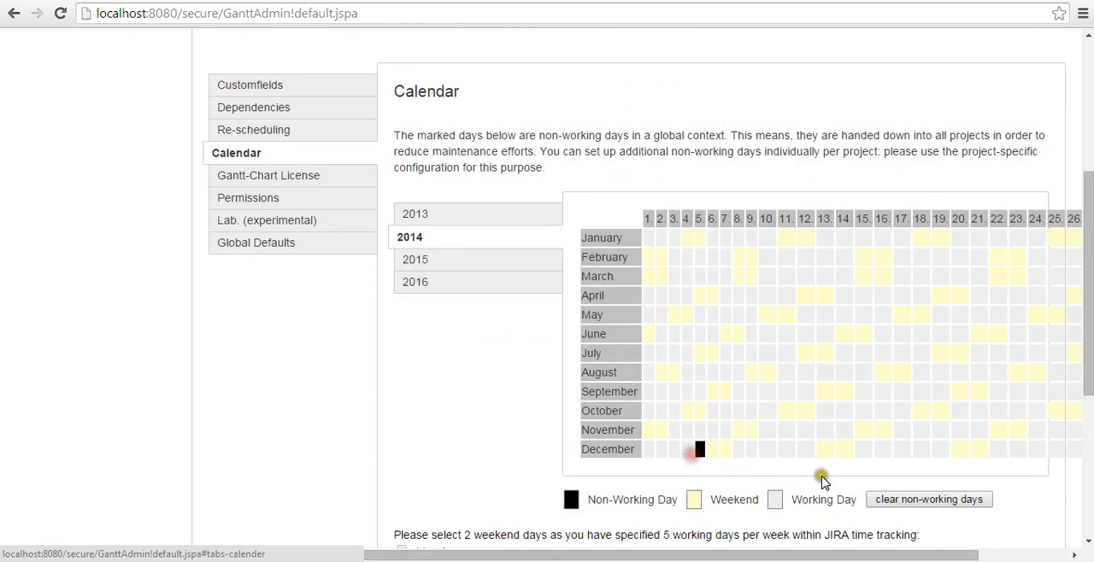
left_click(1088, 296)
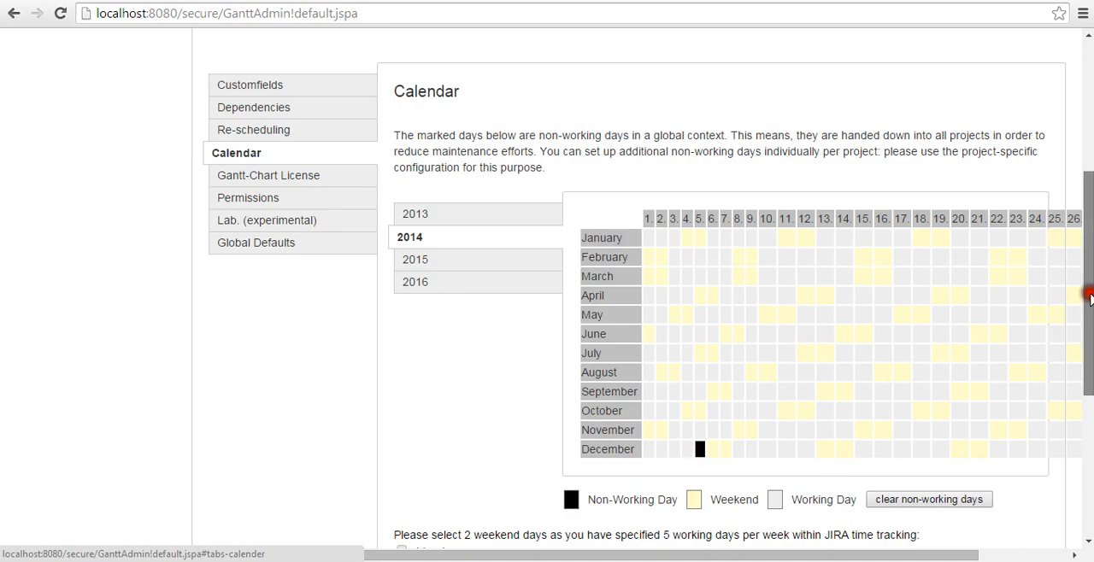
left_click_drag(1089, 296, 1089, 346)
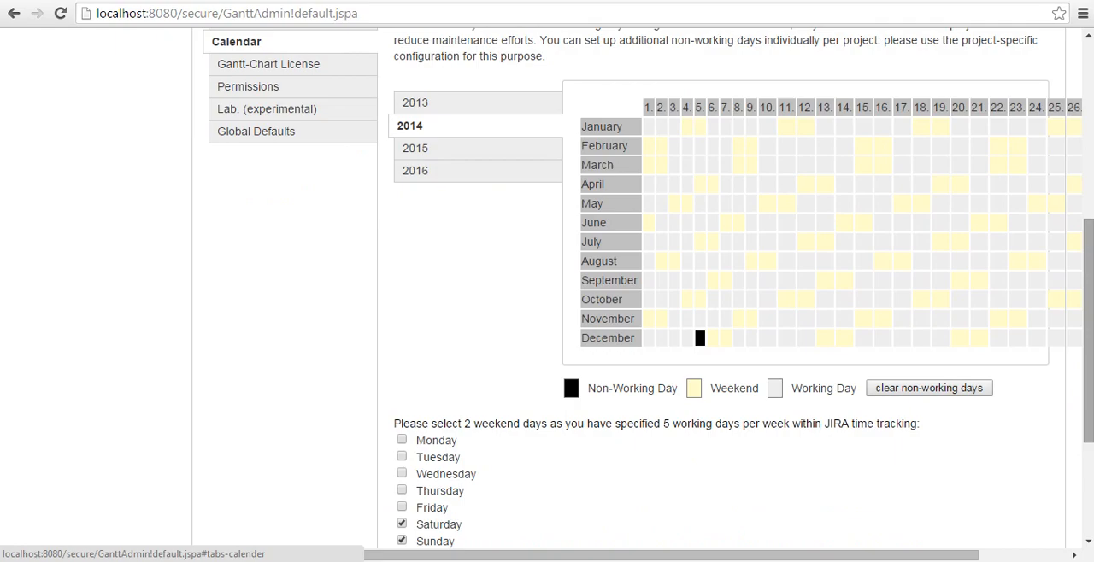
left_click(702, 339)
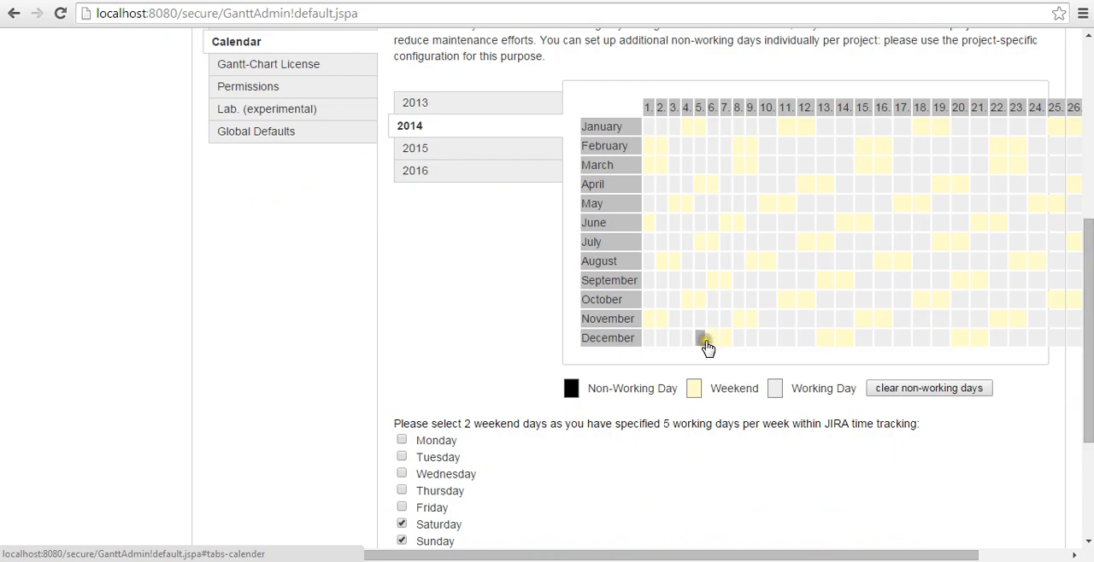
left_click(702, 339)
scroll(419, 438, "down", 1)
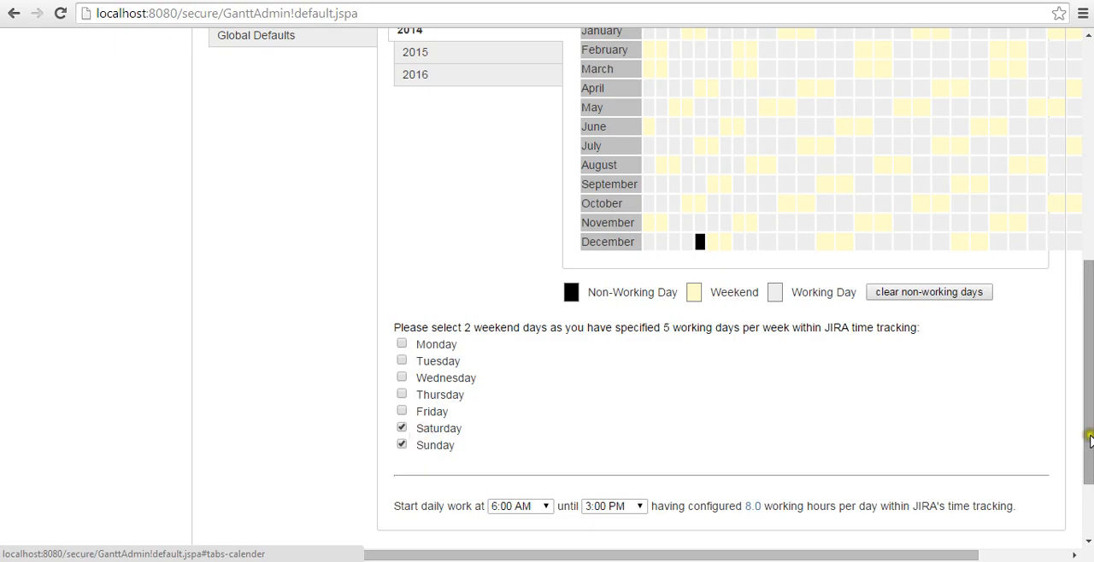
Select Sample Project in the permissions as the project enabled for Gantt-Charts
scroll(1089, 438, "up", 3)
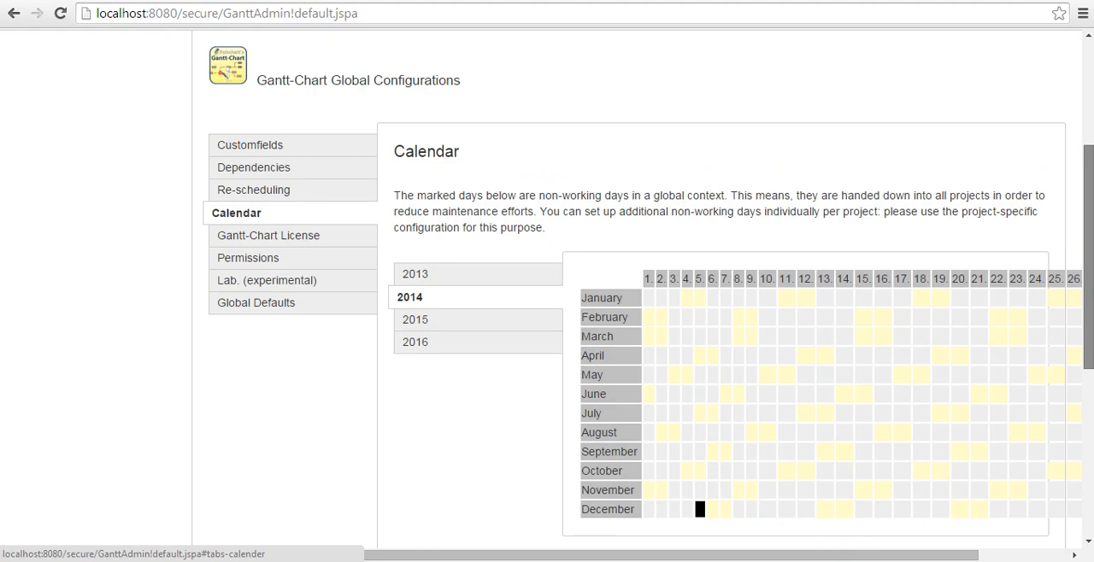
left_click(248, 257)
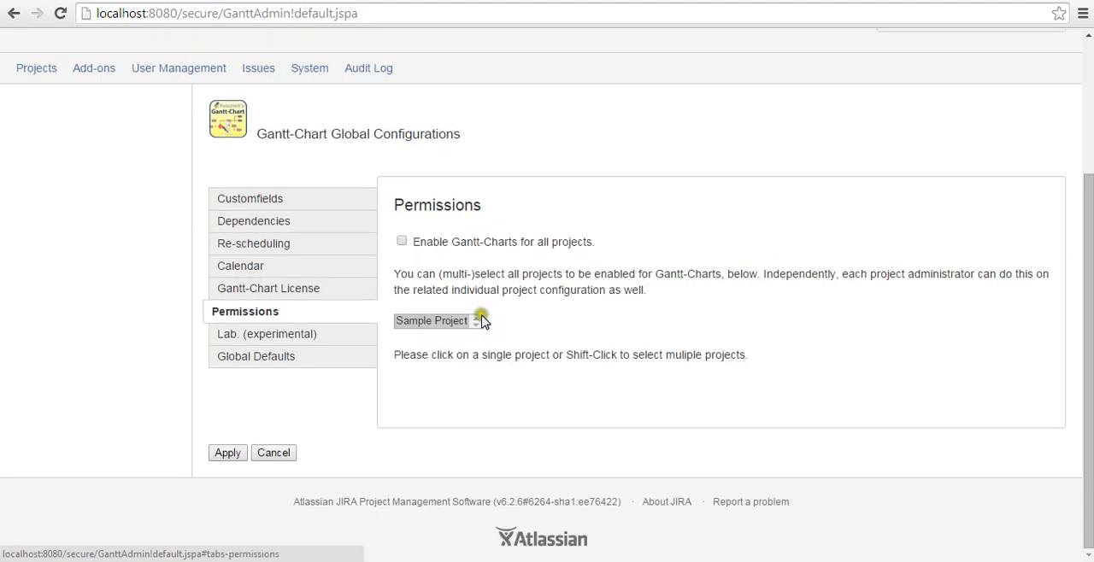
left_click(435, 324)
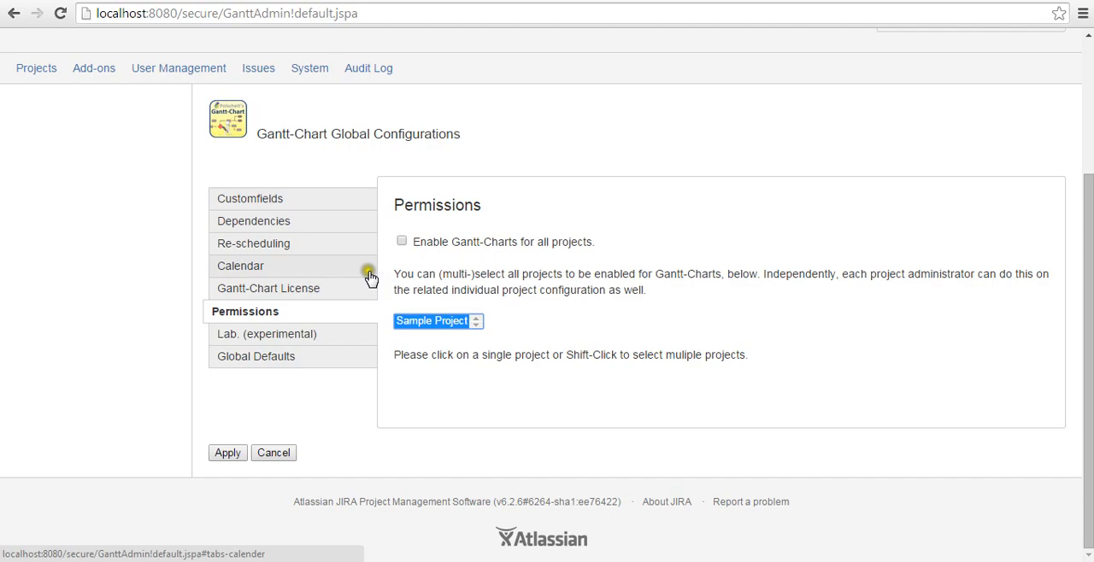
Check the experimental Lab and Global Defaults settings, and apply the Gantt-Chart global configuration
left_click(284, 346)
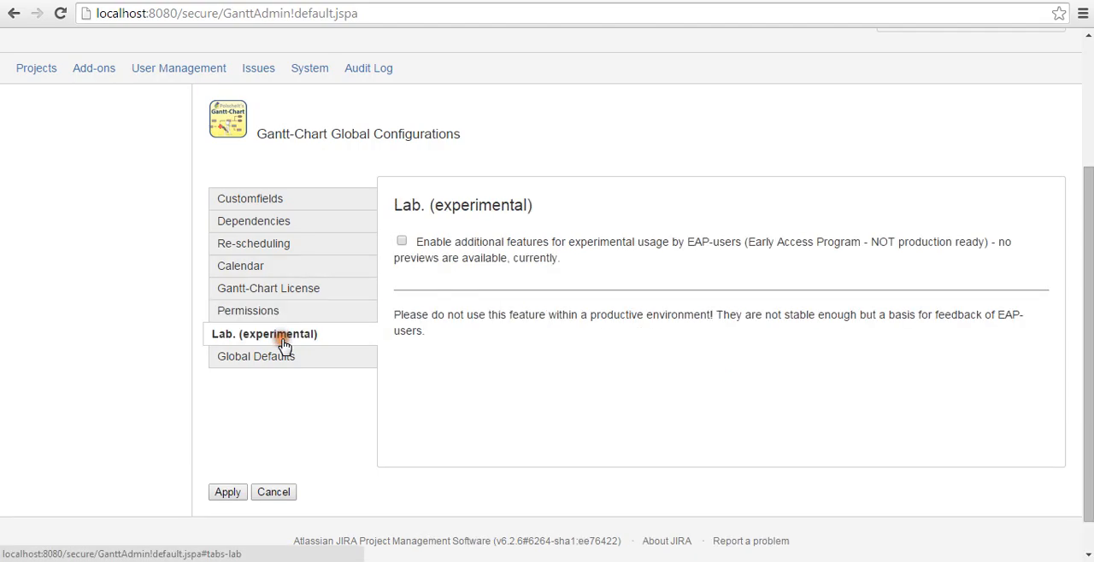
left_click_drag(687, 243, 742, 244)
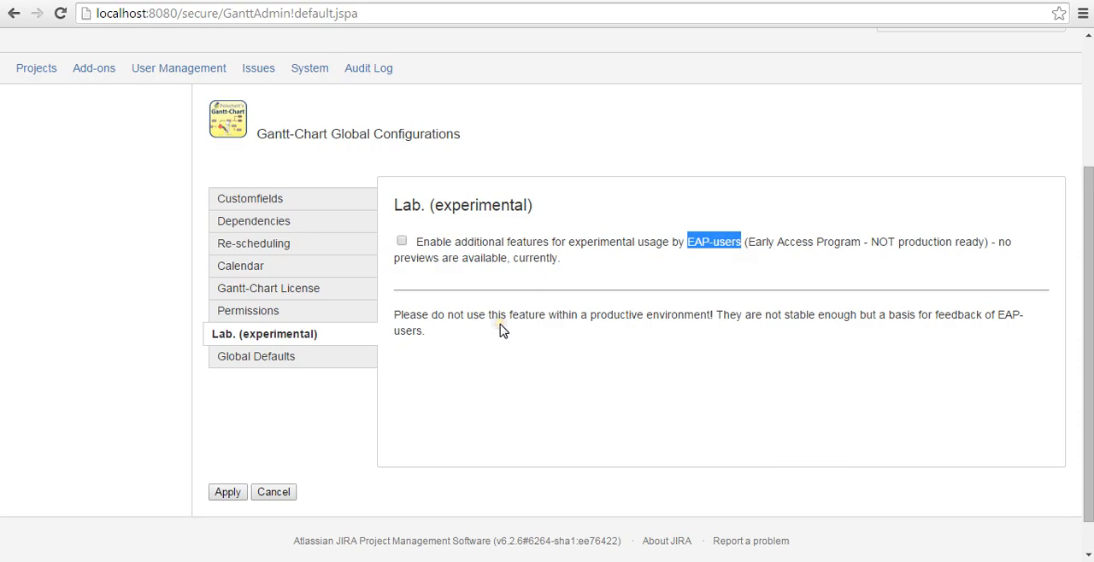
left_click(302, 362)
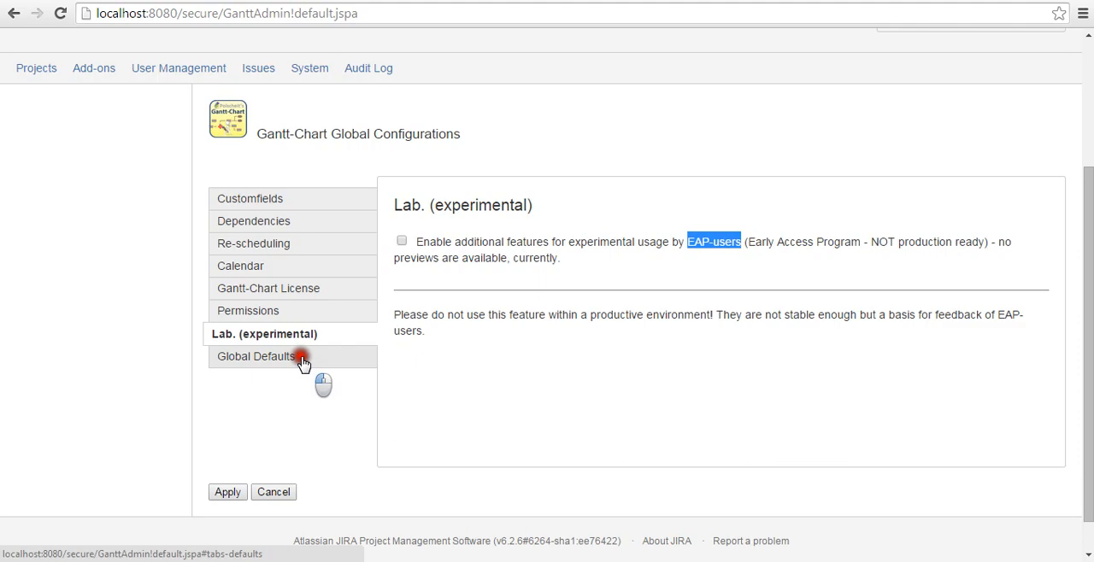
left_click(545, 380)
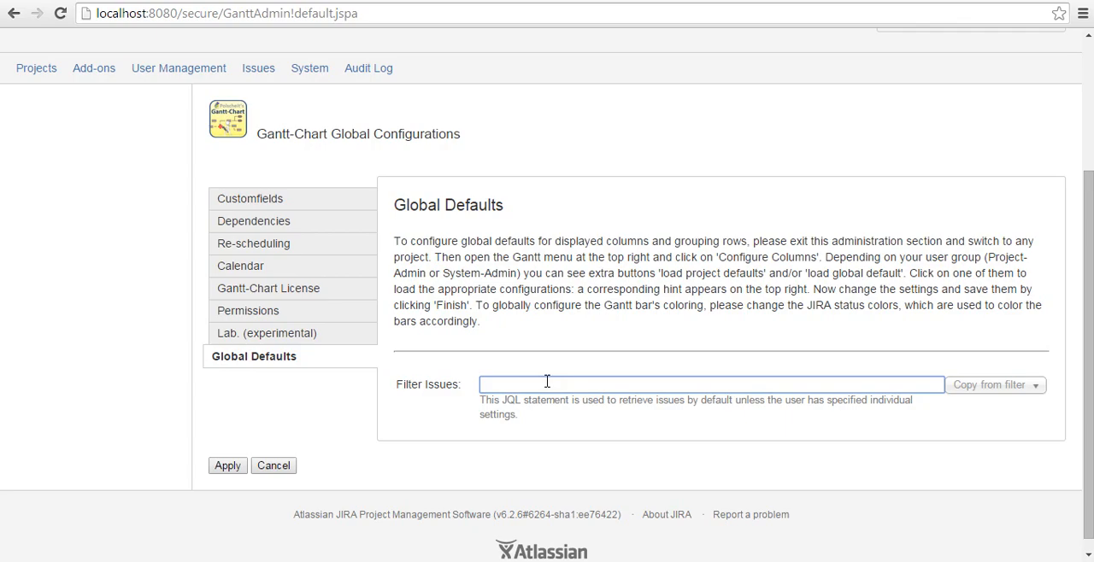
left_click(219, 469)
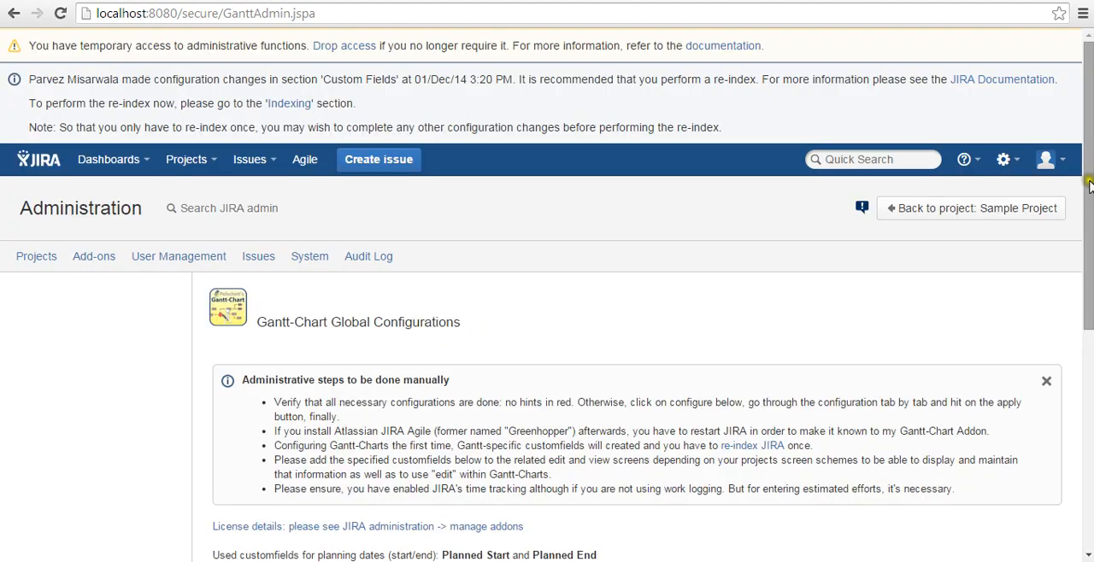
Review the applied configuration summary, including custom fields, dependency link types, default velocity and working hours
left_click_drag(1088, 186, 1089, 275)
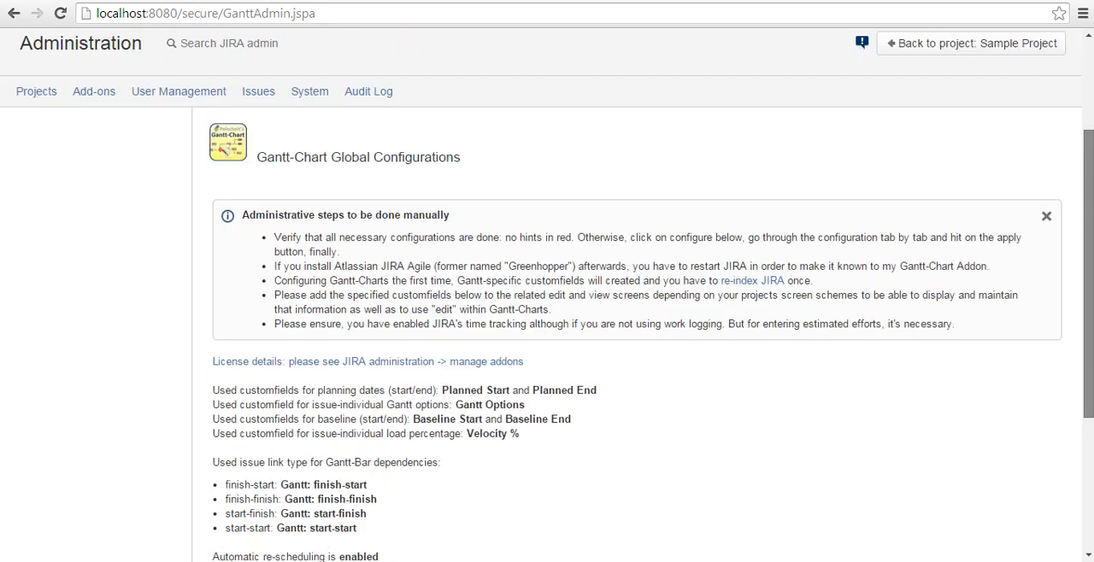
left_click_drag(596, 390, 486, 391)
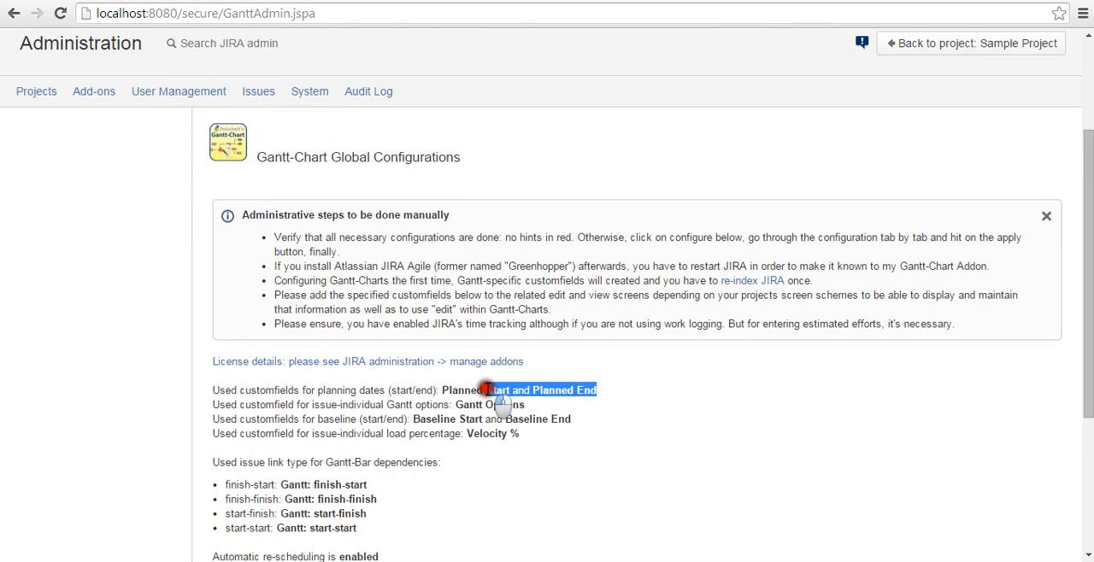
left_click_drag(318, 499, 377, 499)
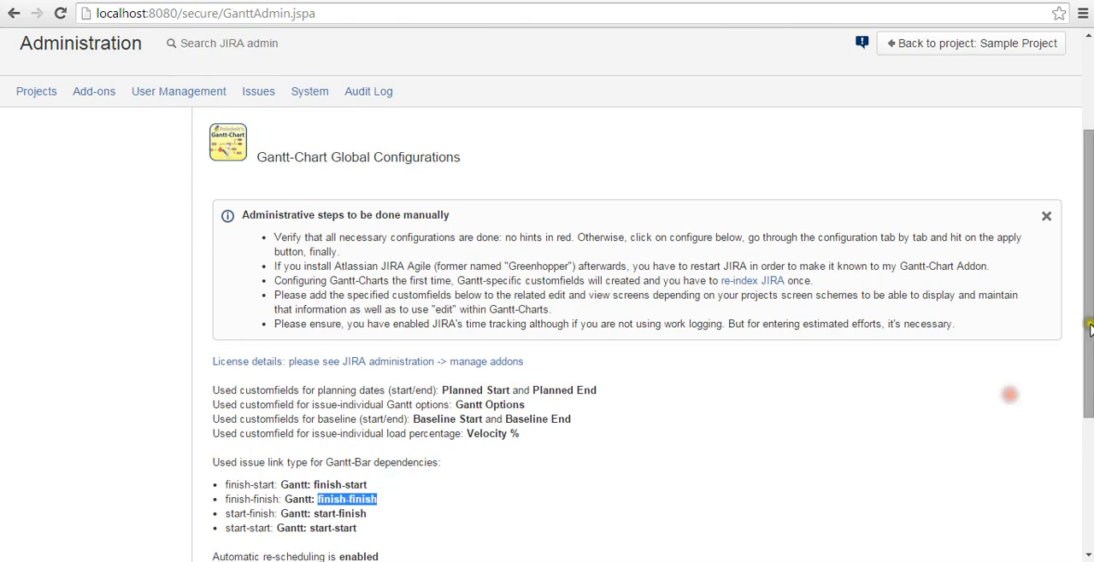
left_click_drag(1088, 329, 1089, 389)
left_click_drag(212, 469, 405, 469)
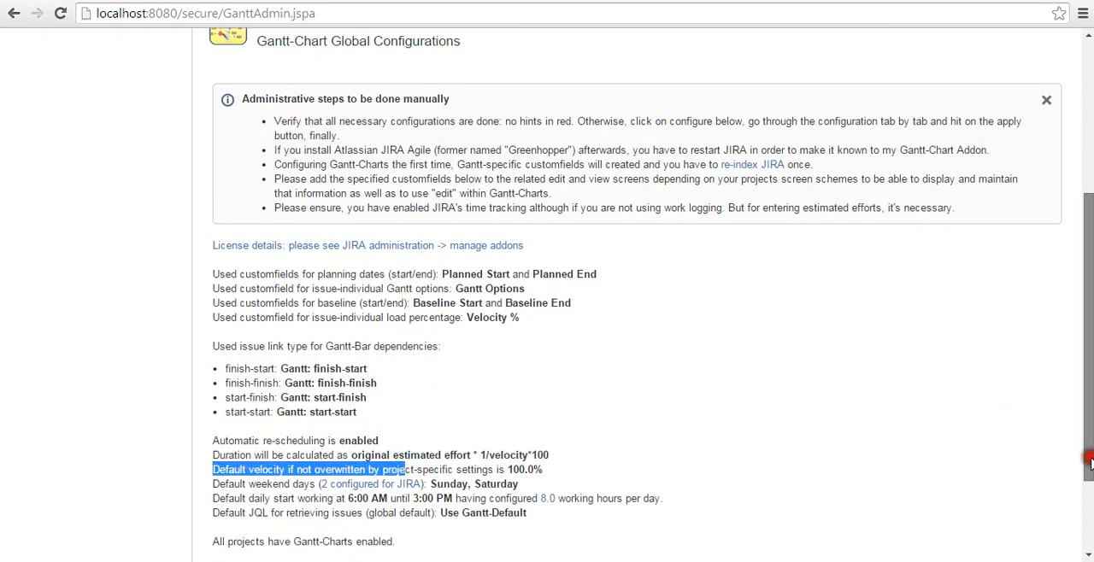
left_click_drag(1089, 461, 1089, 355)
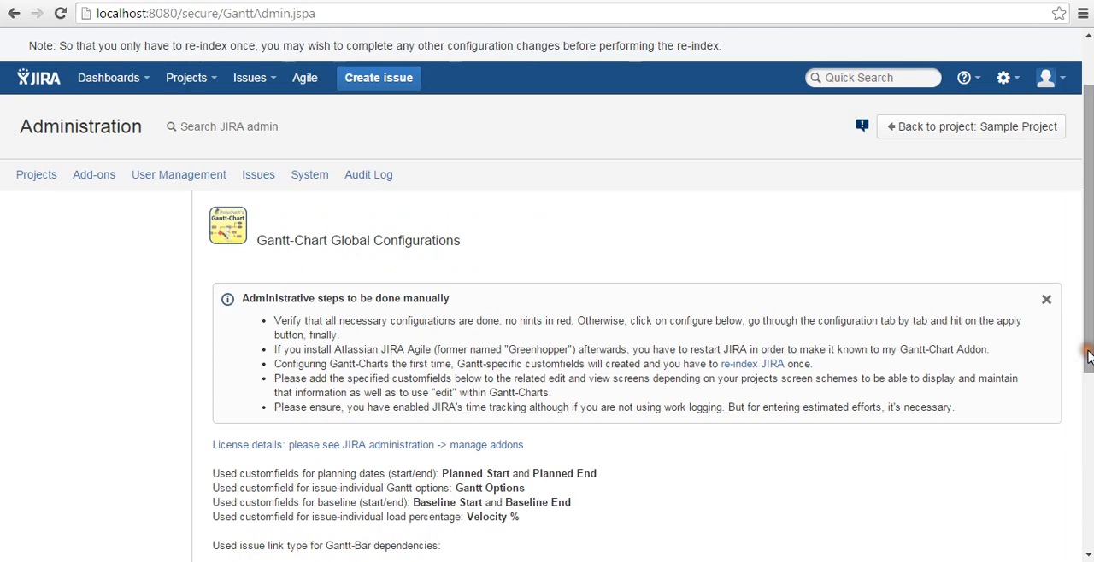
Open the project list in the JIRA administration
left_click(1007, 78)
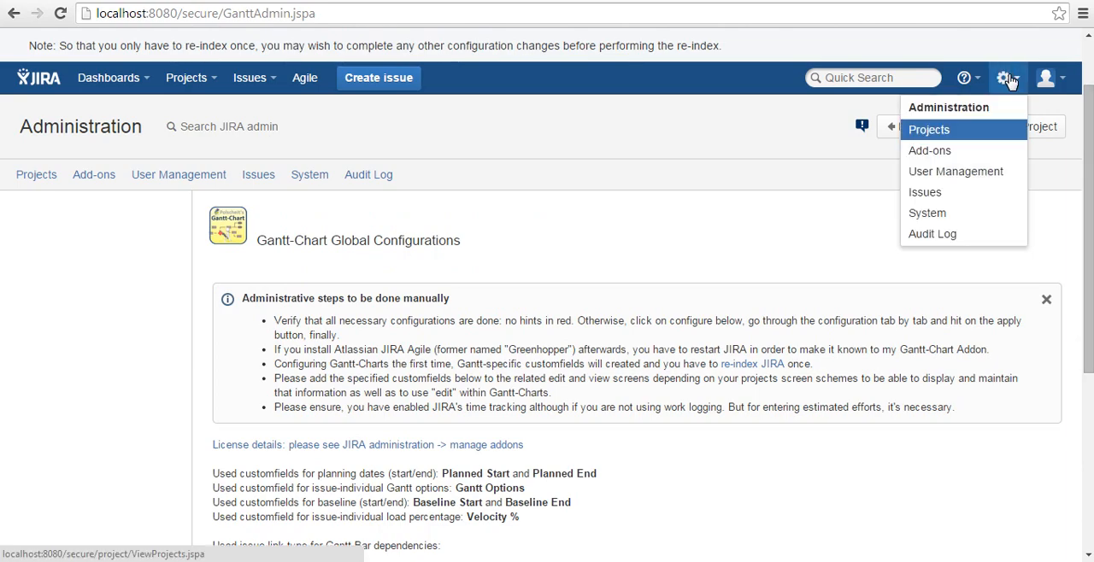
left_click(929, 129)
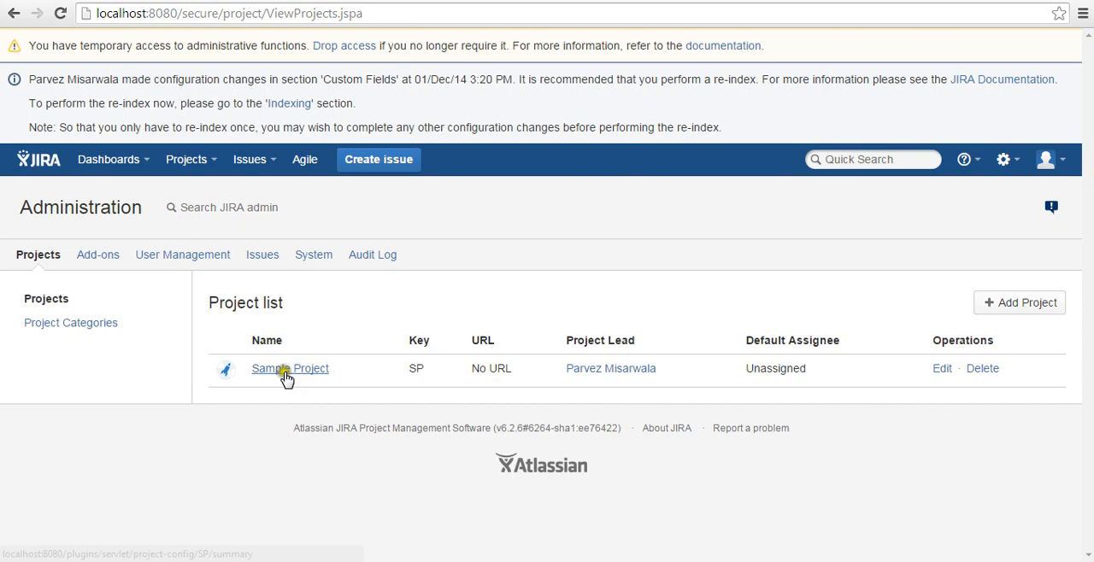
Open the Gantt-Chart view in the overview of Sample Project
left_click(286, 377)
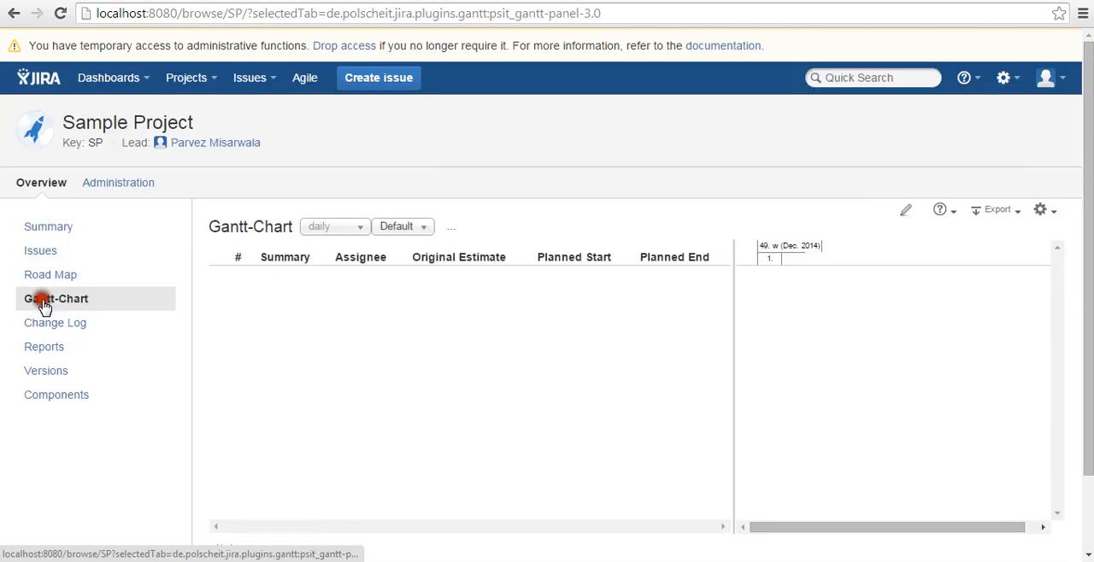
left_click(47, 301)
left_click(550, 369)
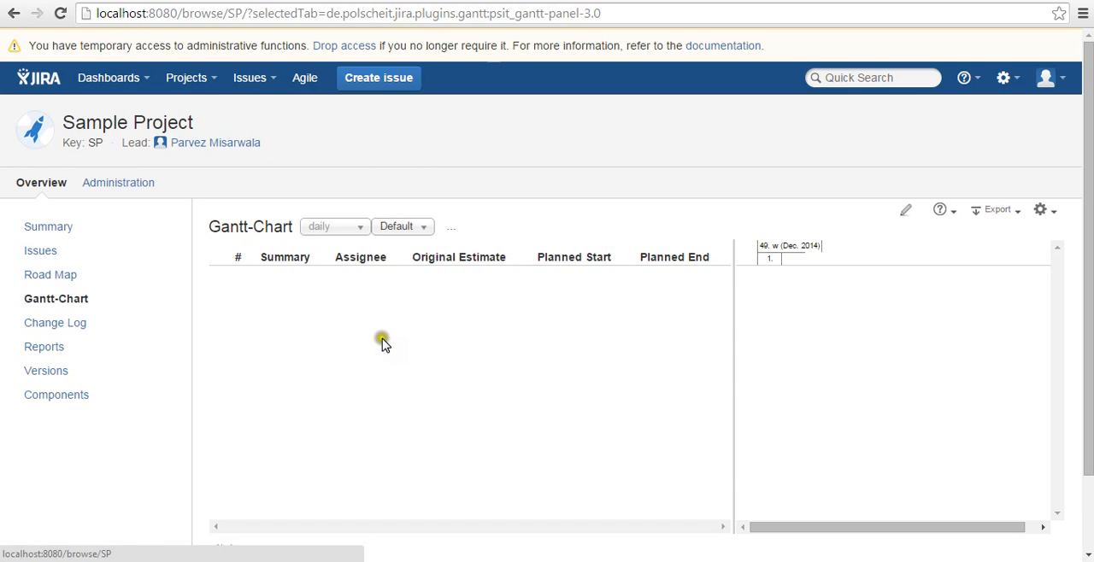
Check the Gantt-Chart's filter choices and time scale options, keeping the Default filter and the daily scale
left_click(402, 226)
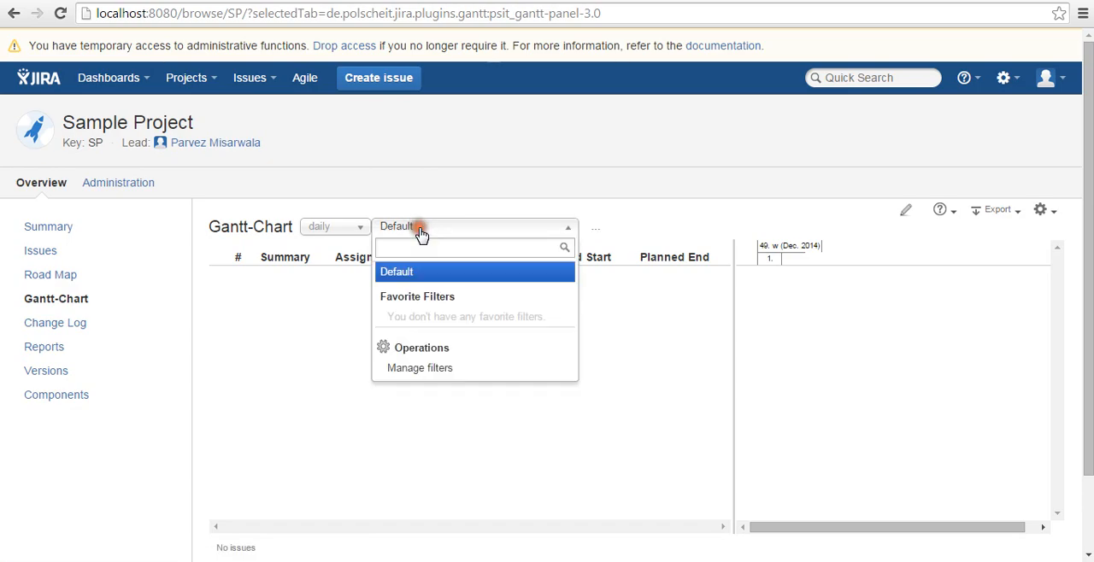
left_click(425, 369)
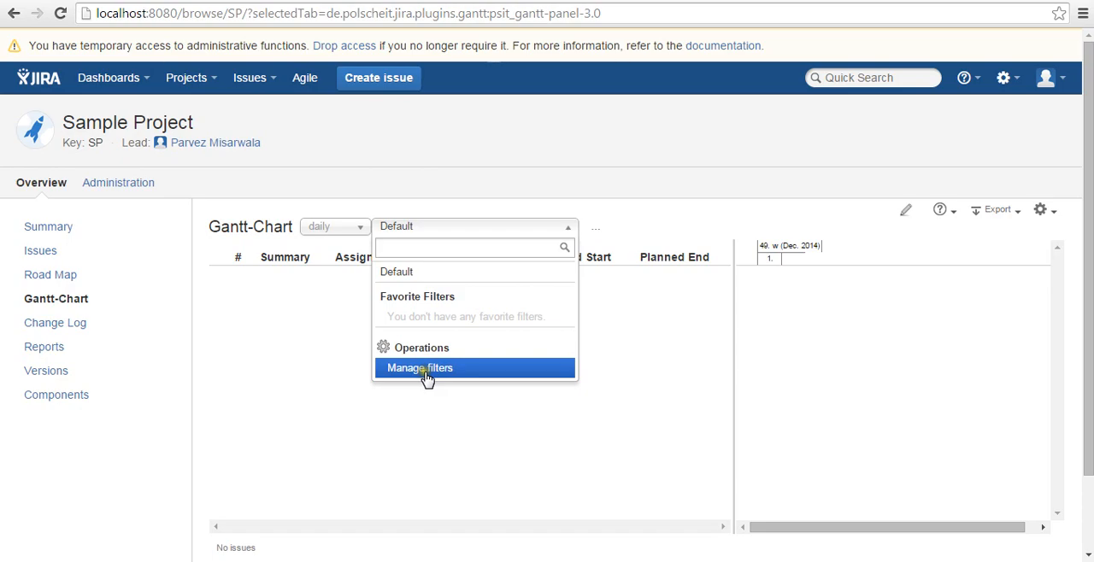
left_click(334, 348)
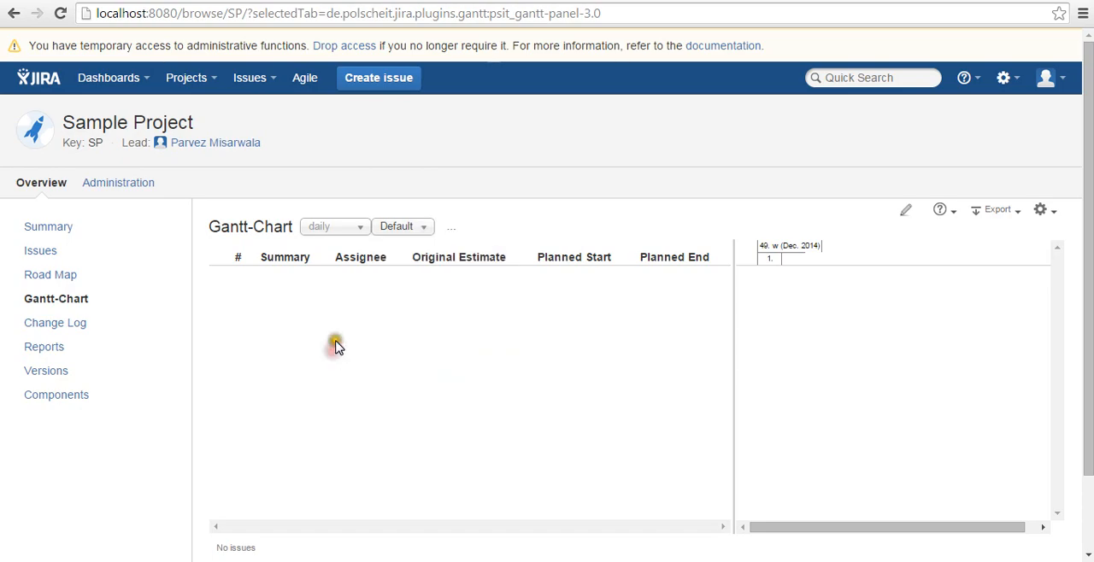
left_click(359, 227)
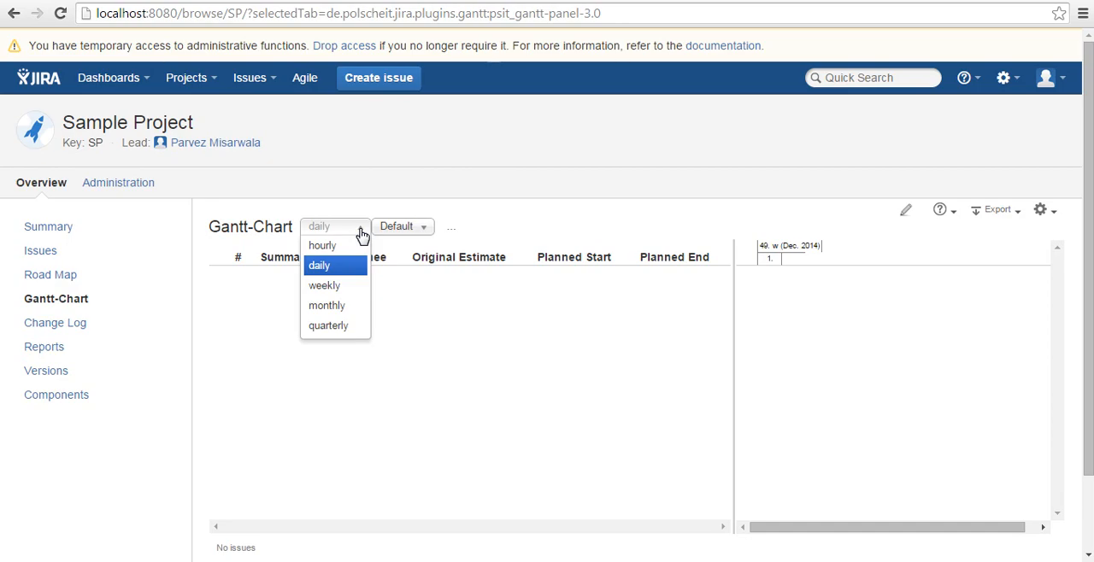
left_click(347, 270)
Start a New Feature issue in Sample Project with the summary Feature1
left_click(382, 80)
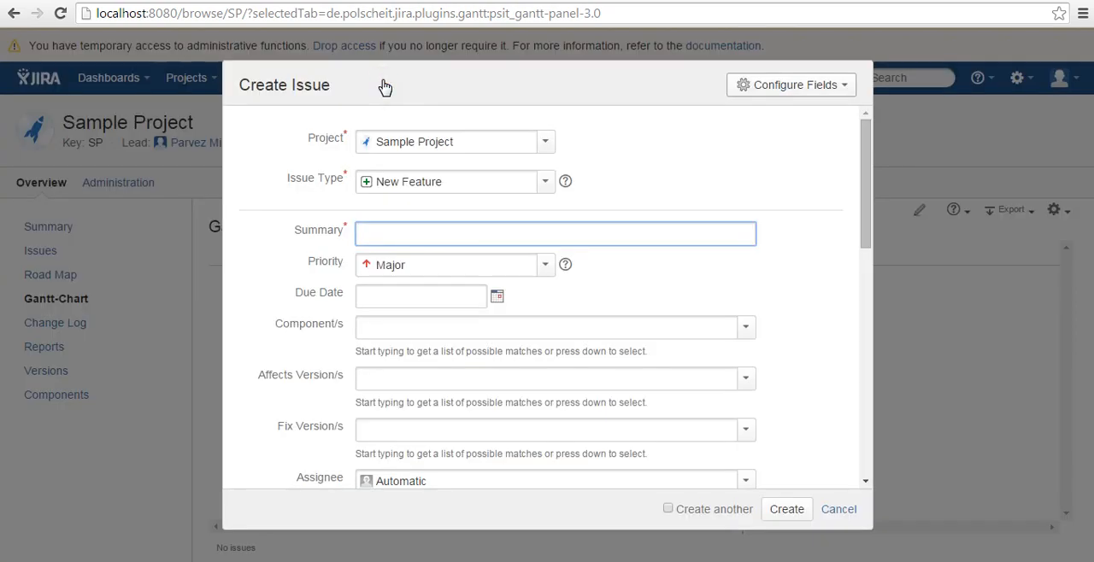
type("Featu")
left_click(382, 80)
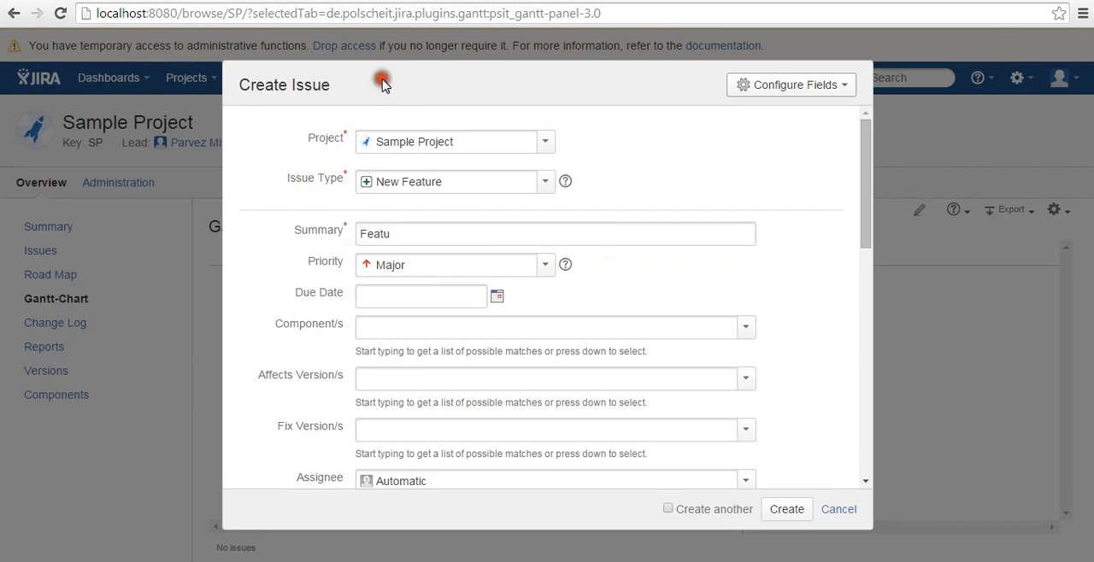
left_click(413, 232)
type("re")
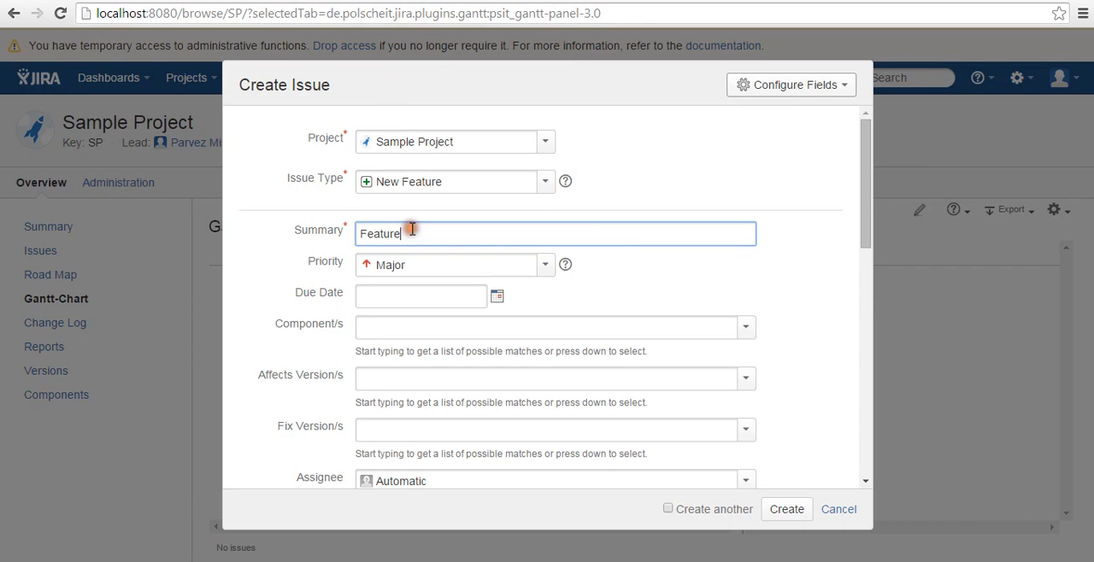
type("1")
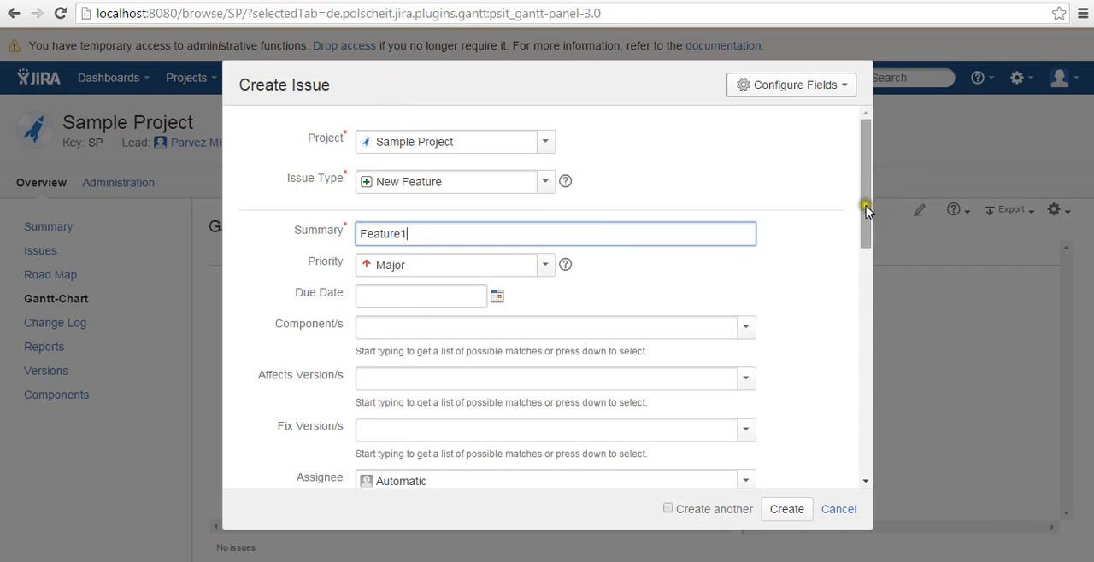
Set Feature1's component to comp1 and fix version to 1.0, and assign the issue to yourself
left_click(623, 327)
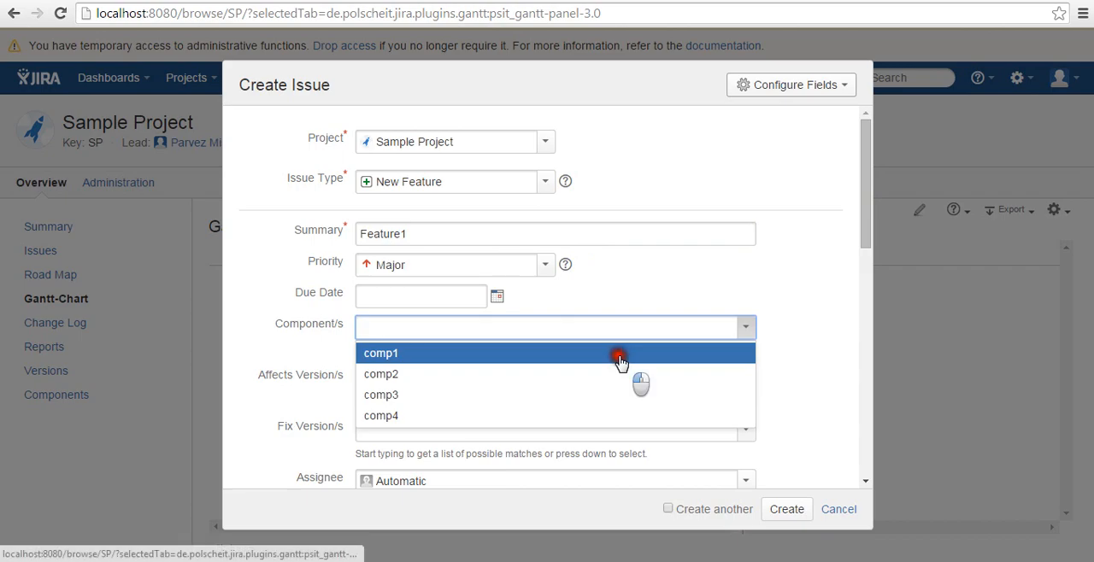
left_click(618, 361)
left_click(745, 430)
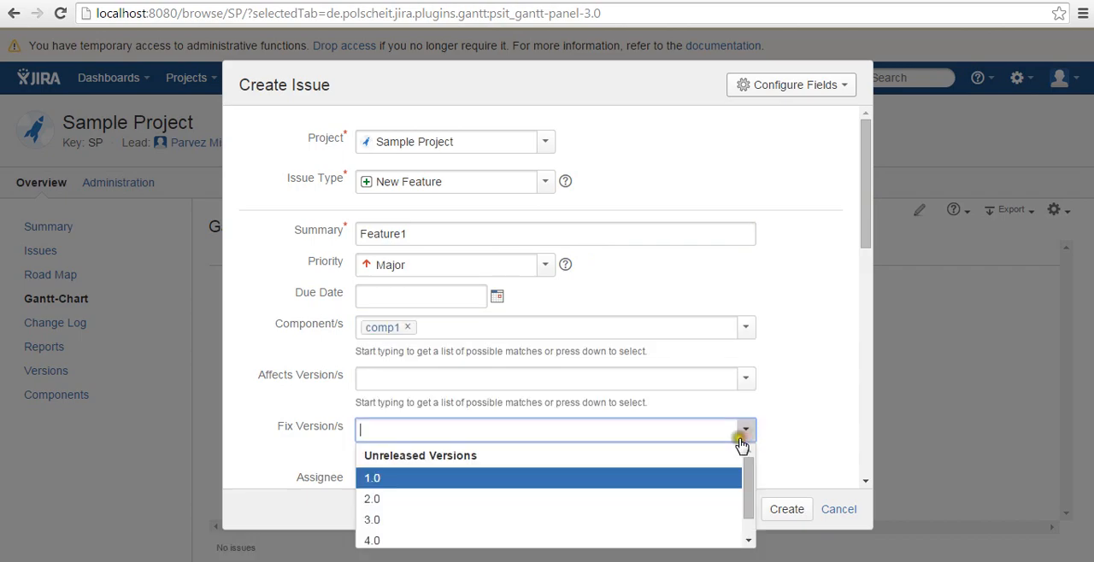
left_click(722, 477)
left_click_drag(864, 220, 865, 306)
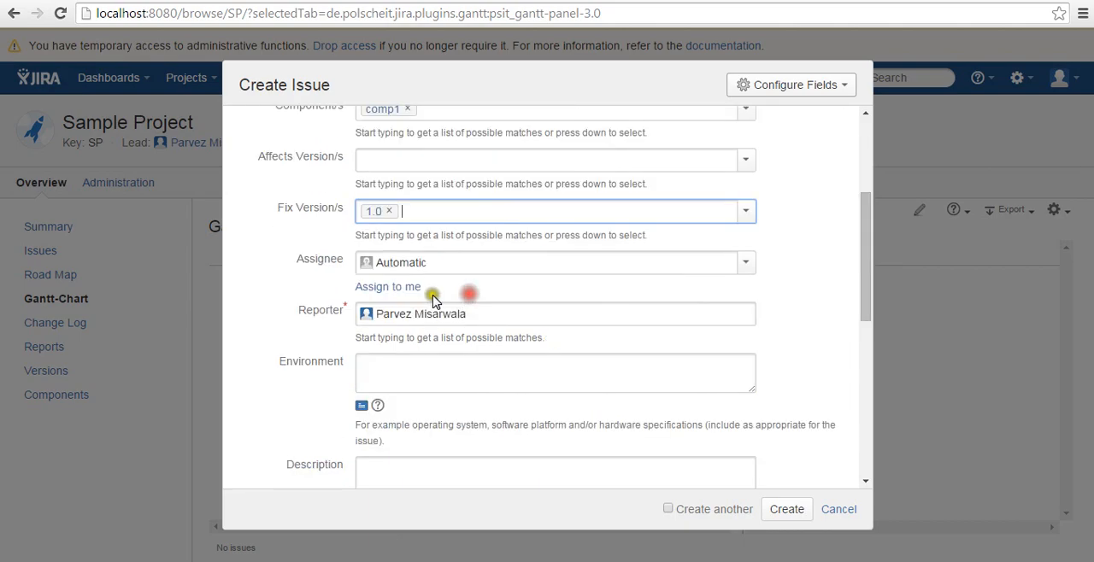
left_click(418, 288)
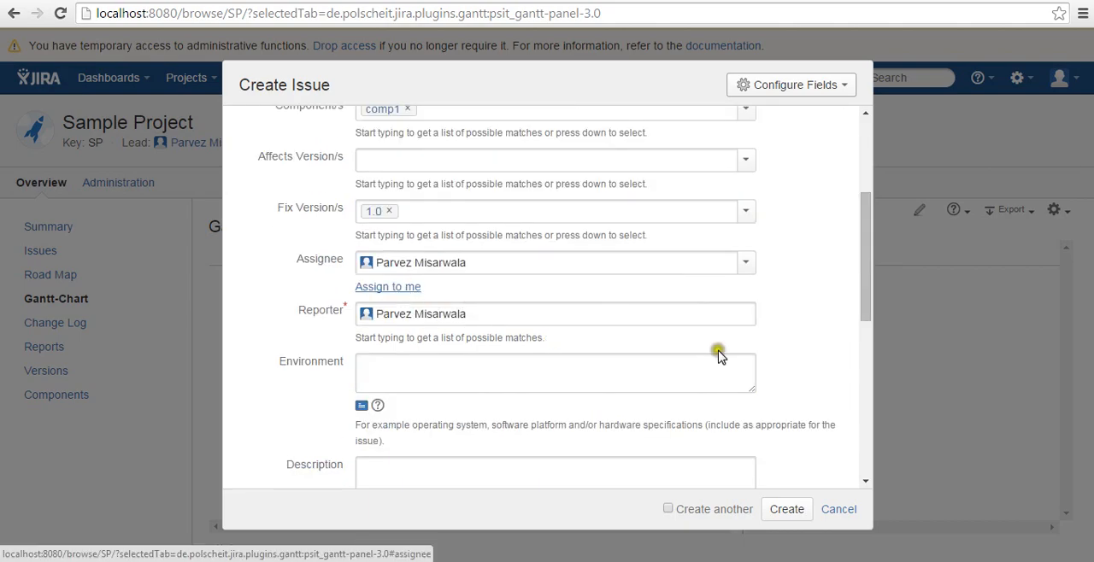
Give Feature1 an original estimate of 2d and create the issue
scroll(850, 431, "down", 5)
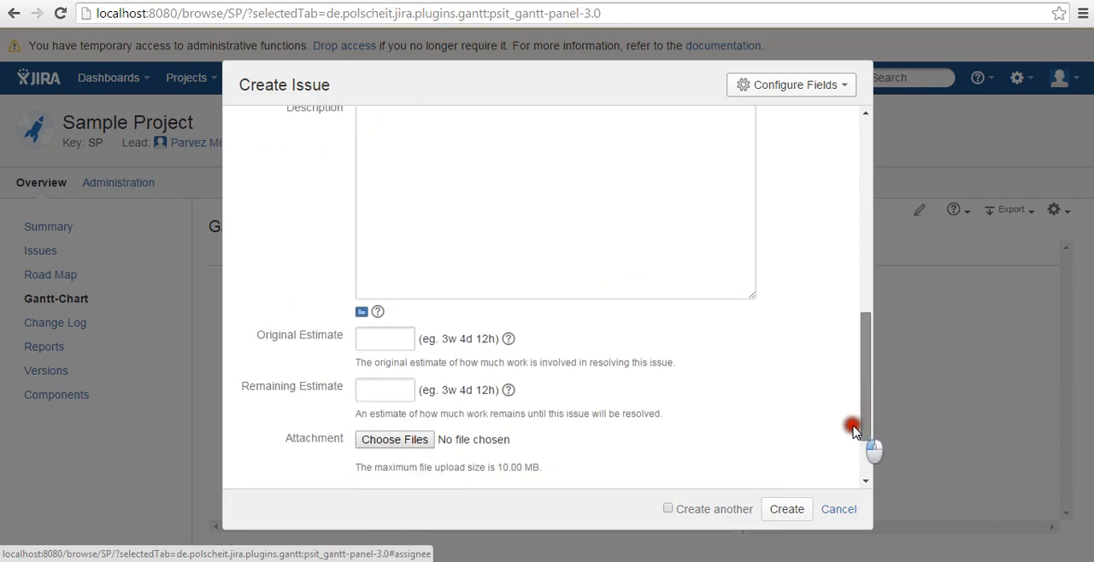
left_click(386, 283)
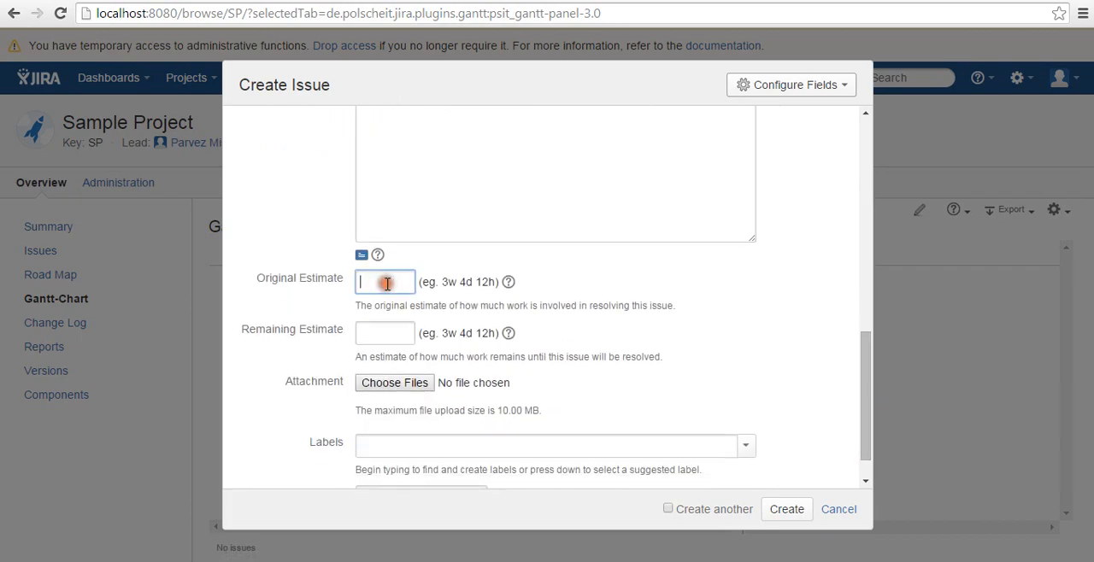
type("2d")
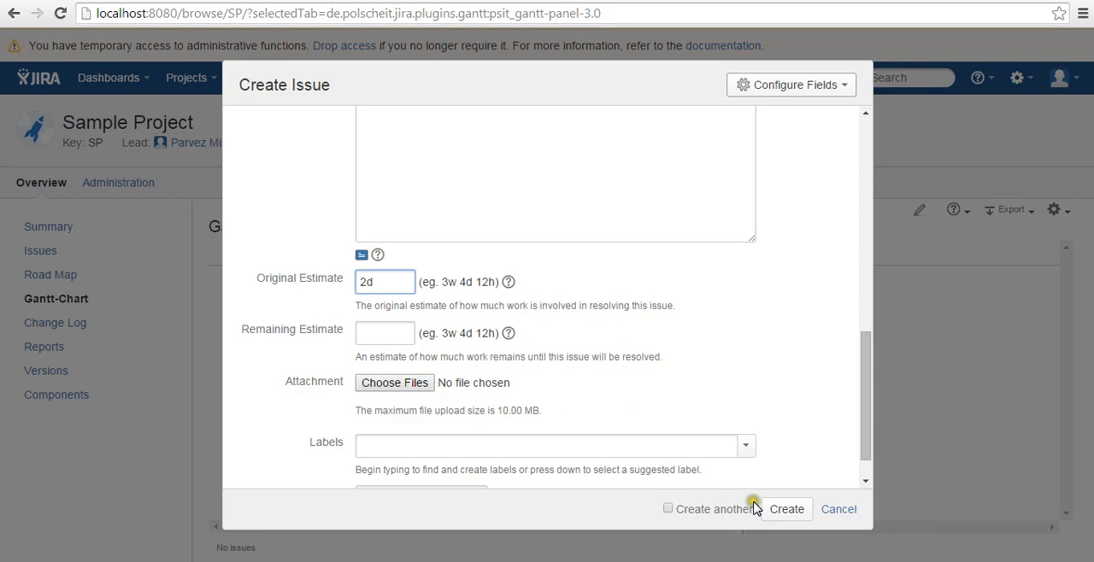
left_click(757, 509)
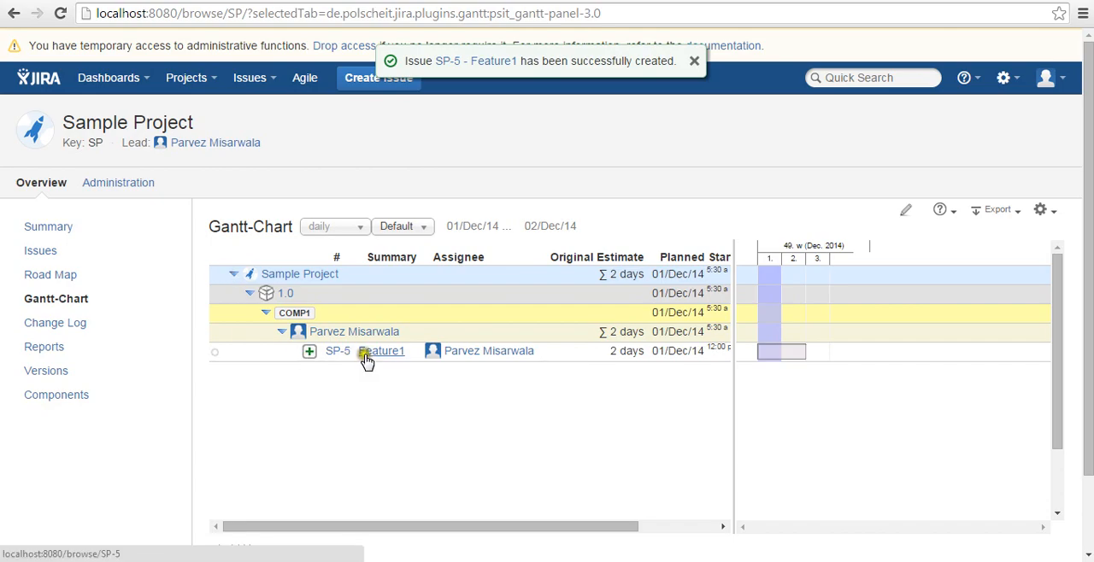
Collapse and expand the assignee group in the Gantt-Chart, and examine Feature1's original estimate and planned start and end dates
left_click(283, 333)
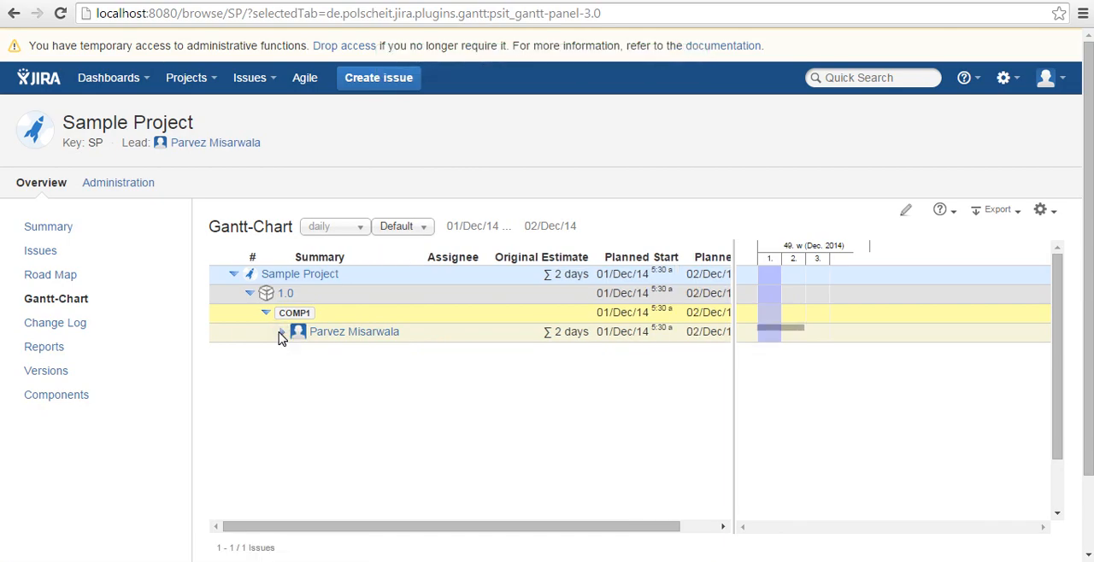
left_click(282, 334)
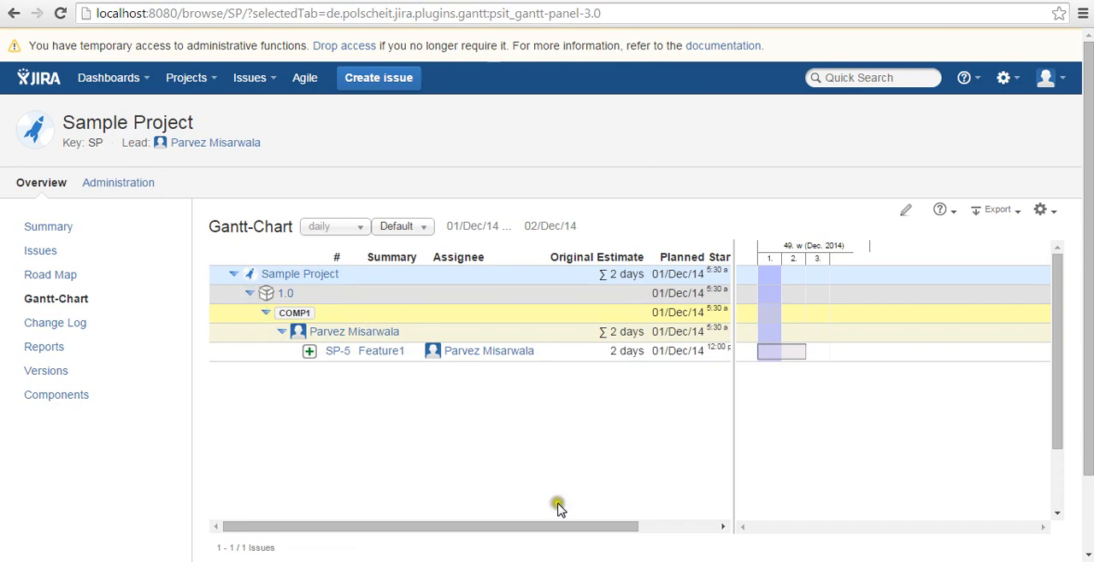
left_click_drag(559, 526, 697, 530)
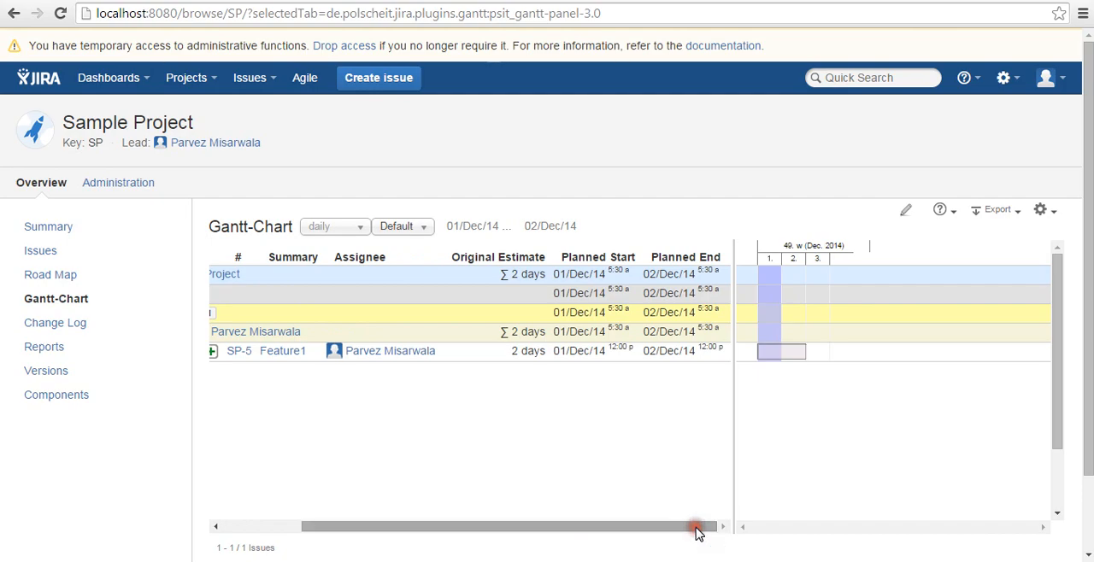
double_click(521, 352)
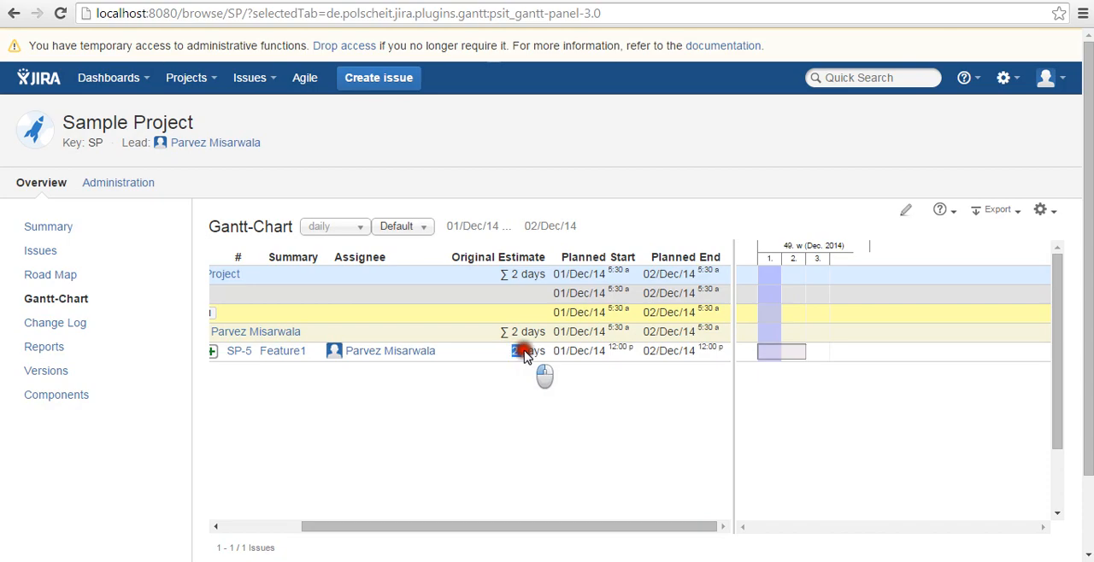
left_click_drag(524, 356, 650, 359)
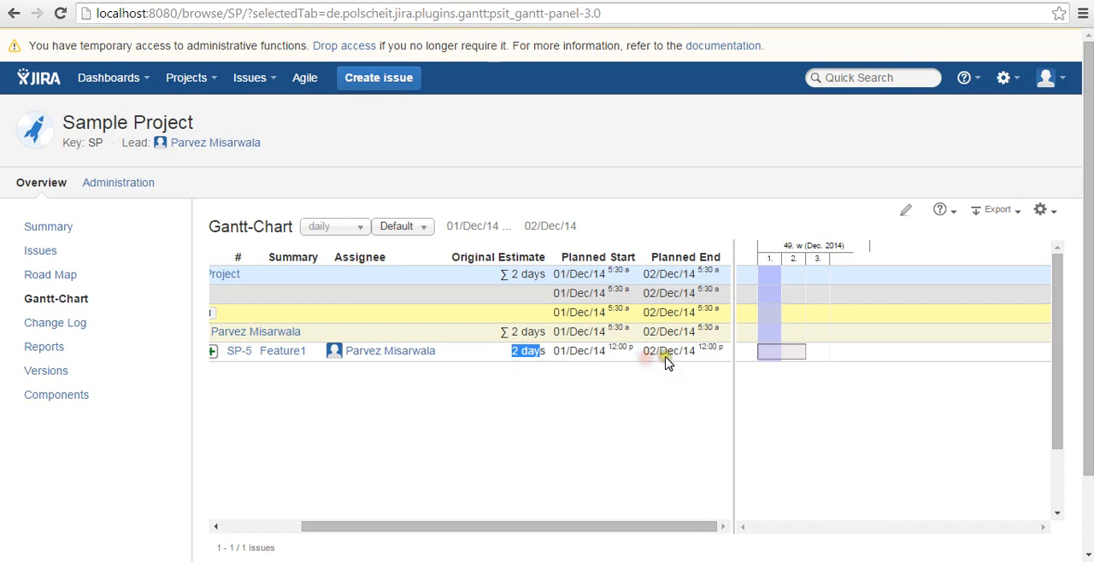
left_click_drag(603, 525, 479, 528)
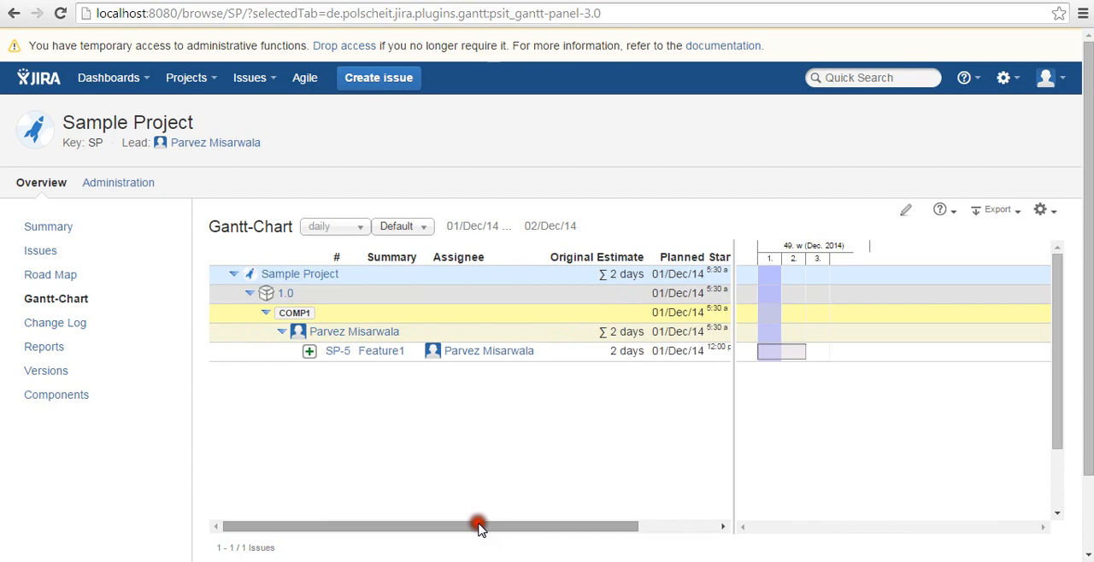
Collapse and expand version 1.0 to review its planned dates, and inspect Feature1's bar and details on the timeline
left_click(249, 293)
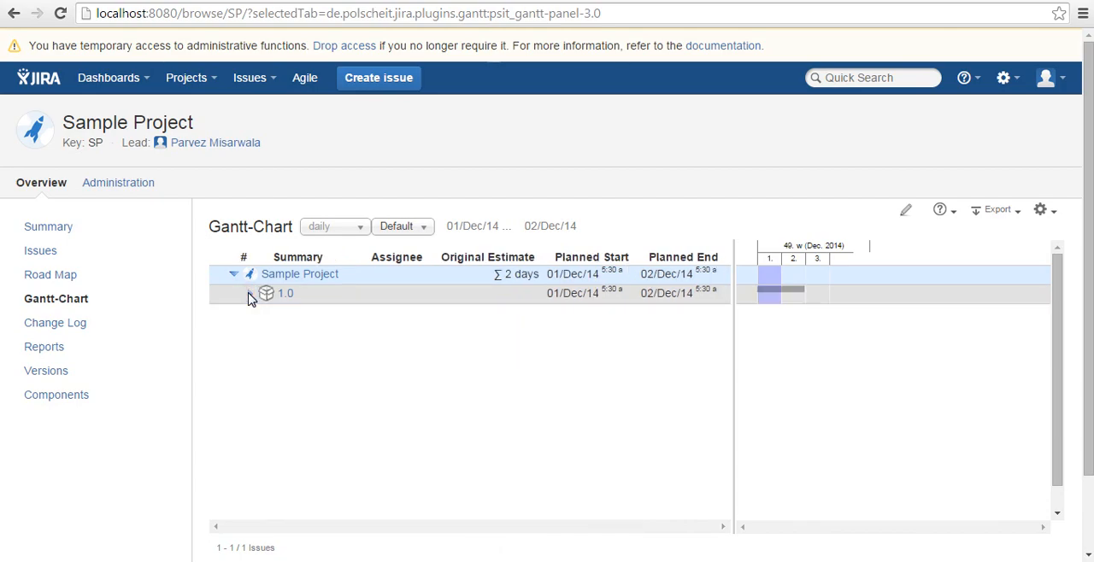
left_click(545, 294)
right_click(540, 295)
left_click(642, 298)
left_click(249, 294)
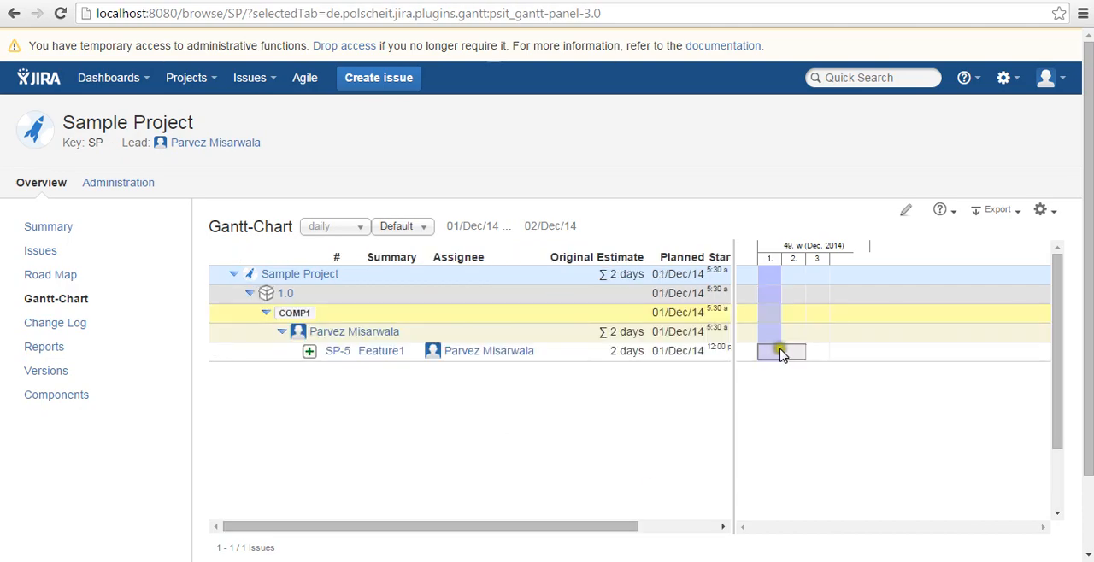
mouse_move(781, 353)
left_click_drag(541, 527, 505, 536)
left_click(777, 527)
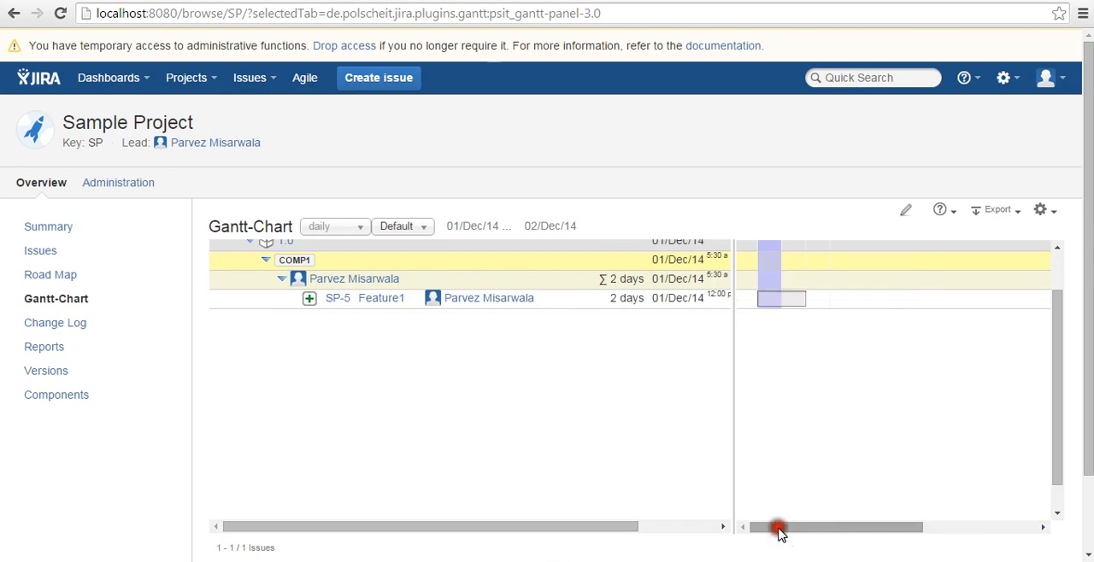
Start a New Feature issue named Feature2 with fix version 1.0, assigned to yourself
left_click(384, 82)
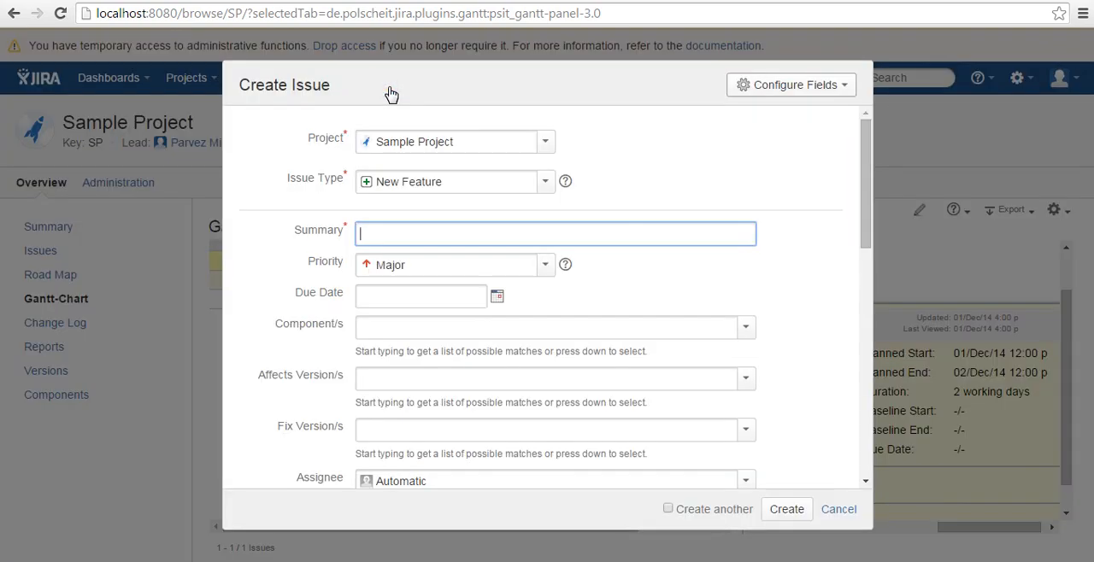
type("Feature")
scroll(865, 235, "down", 3)
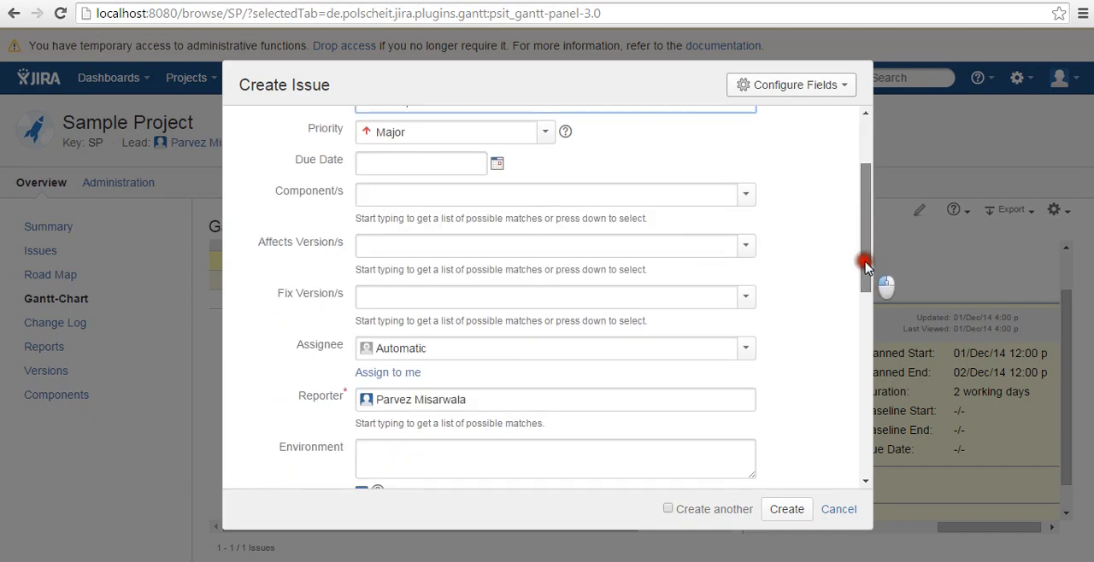
left_click(746, 296)
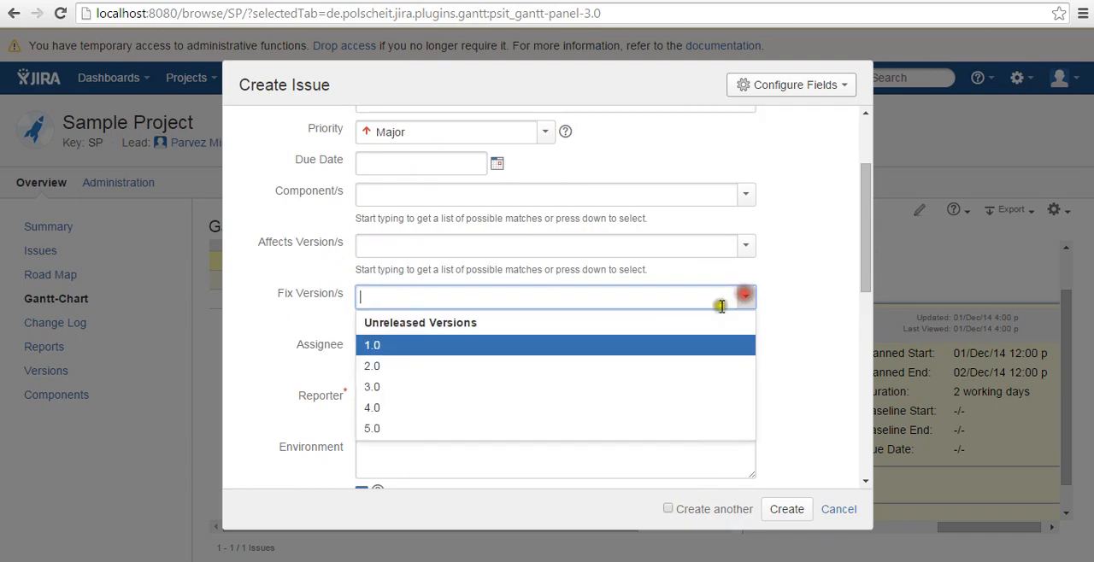
left_click(656, 347)
left_click(411, 374)
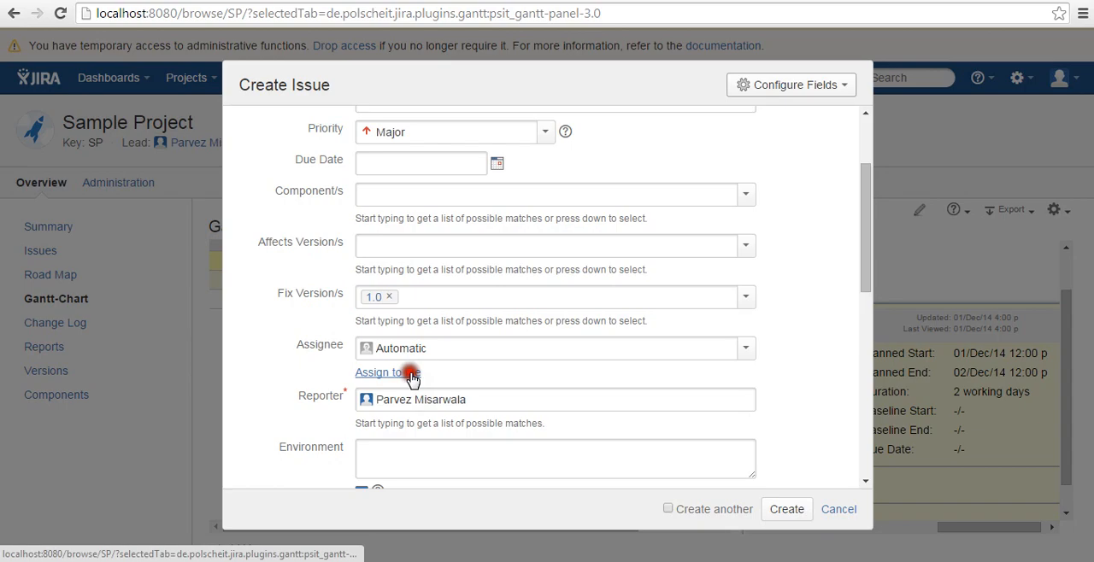
Give Feature2 an original estimate of 2d and create the issue
left_click_drag(867, 239, 876, 382)
left_click(383, 349)
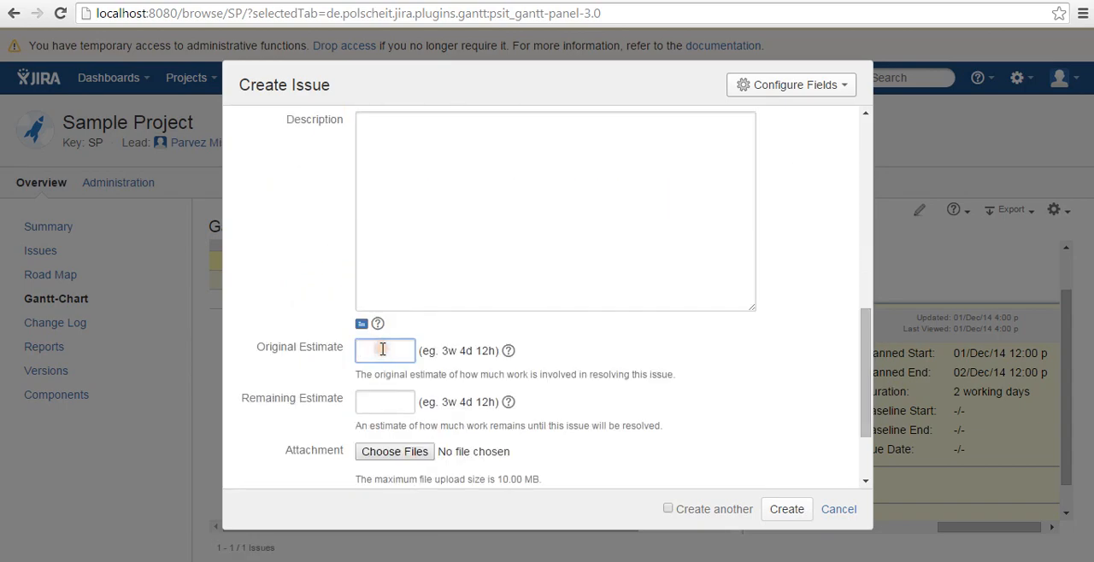
type("2d")
left_click(778, 513)
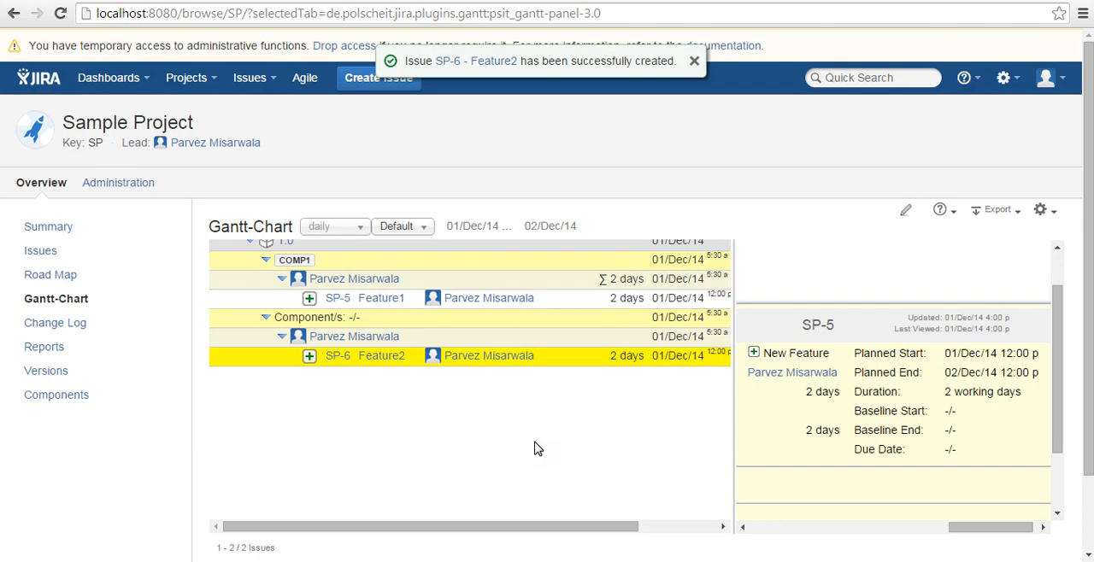
Review Feature2's row in the Gantt-Chart, including its original estimate and planned start and end dates
left_click(312, 305)
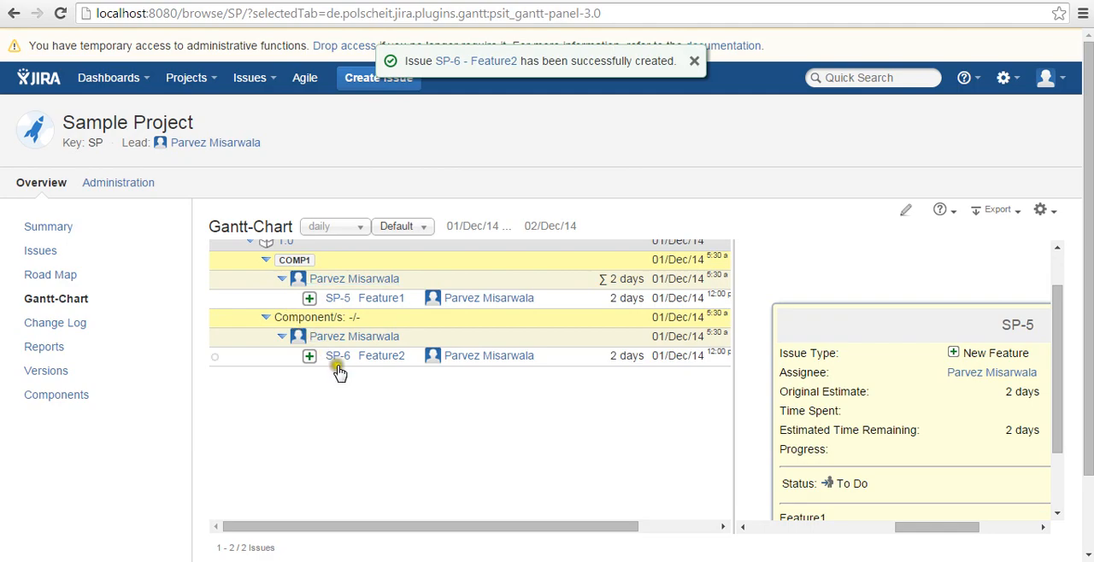
left_click_drag(441, 530, 530, 528)
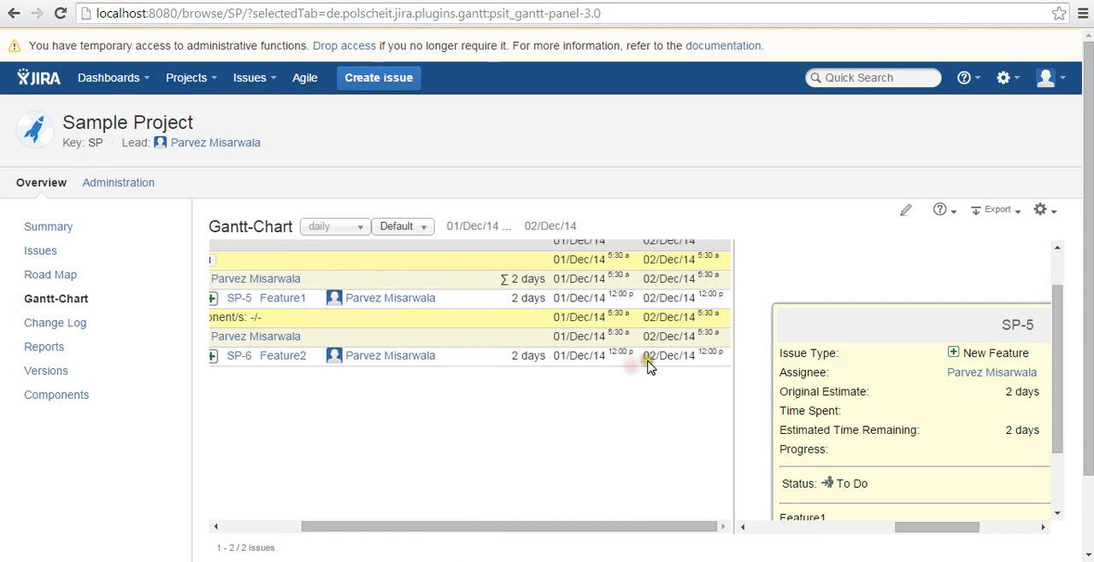
Enable editing in the Gantt-Chart and link Feature2 on the timeline so that it has to be done after SP-5
left_click(769, 529)
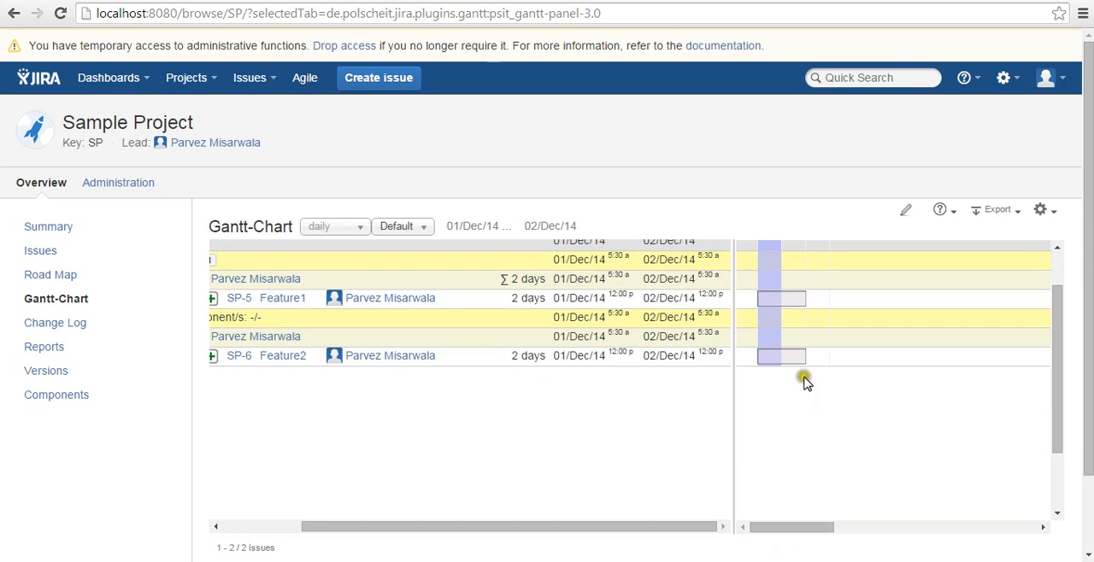
left_click(903, 213)
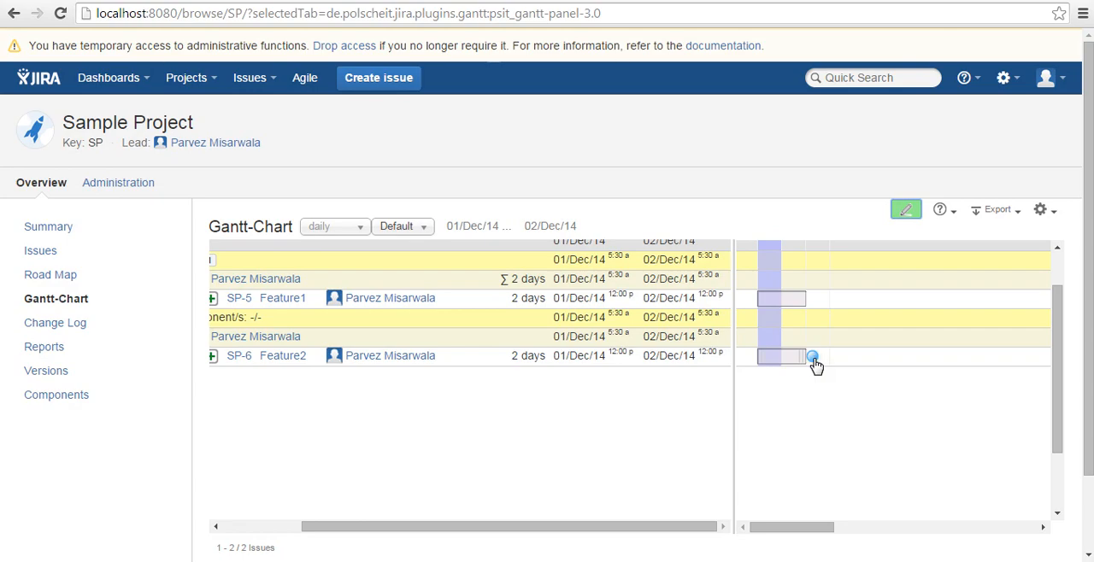
mouse_move(814, 360)
left_mouse_down()
mouse_move(746, 291)
mouse_move(754, 306)
left_mouse_up()
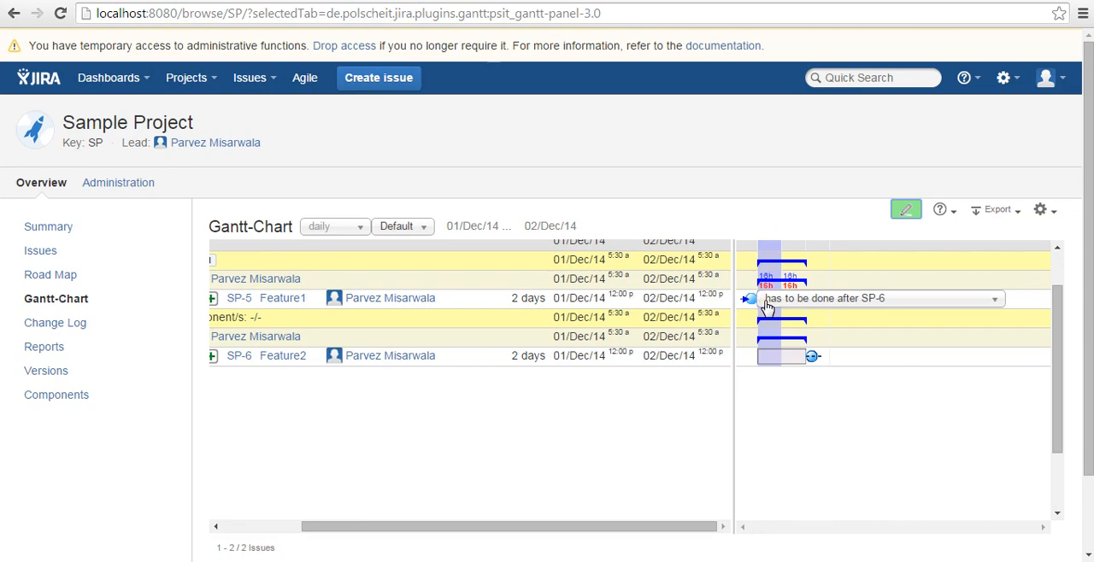
left_click(862, 352)
left_click(811, 301)
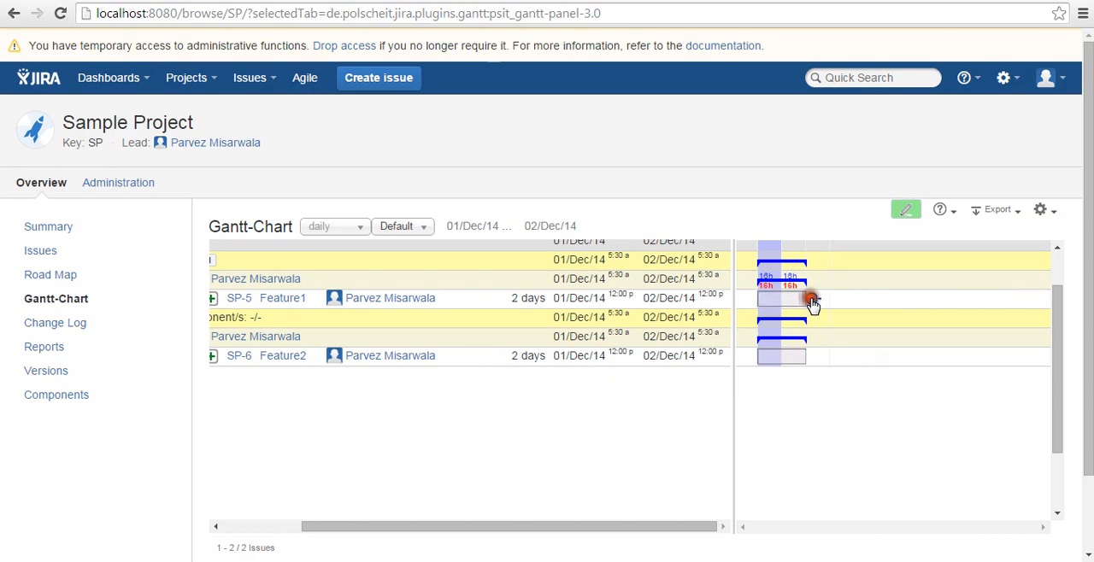
left_click_drag(812, 305, 756, 366)
left_click(756, 364)
left_click(758, 361)
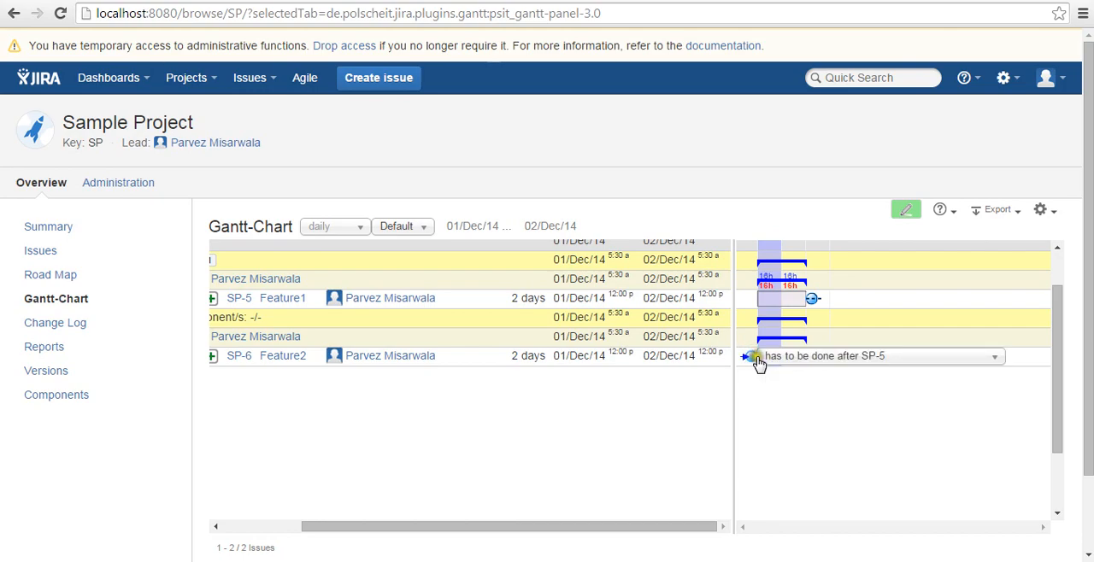
left_click(763, 359)
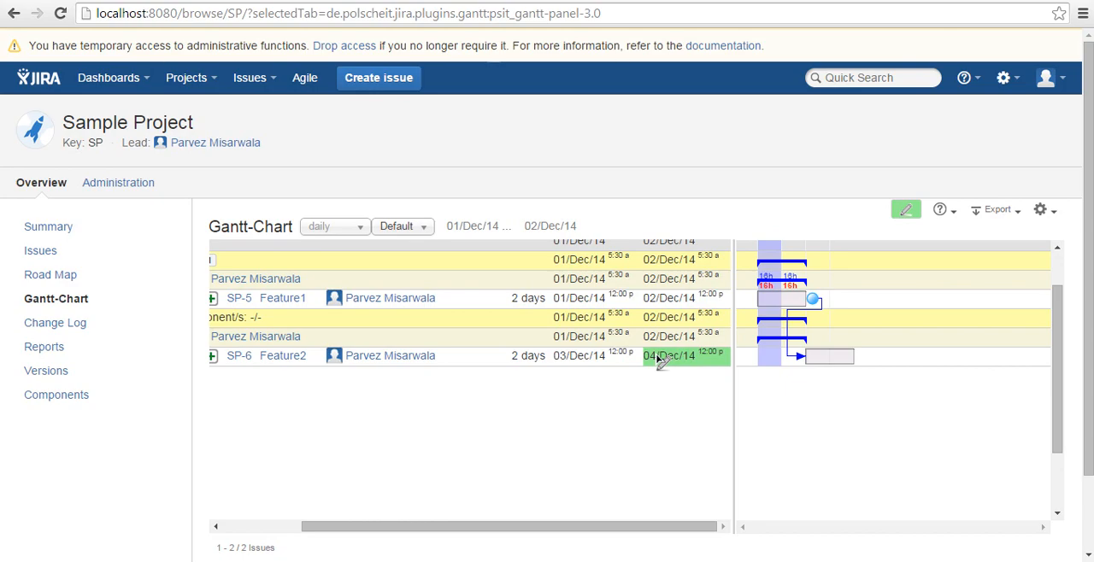
Start a New Feature issue named Feature3 in Sample Project and assign it to yourself
left_click(384, 83)
type("Feature3")
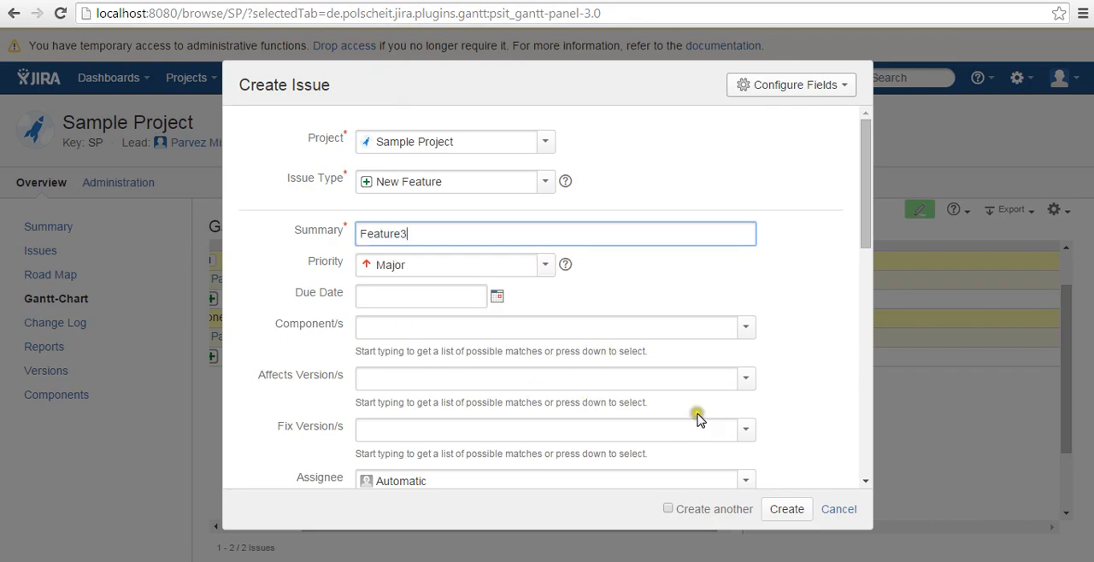
left_click_drag(866, 232, 748, 303)
left_click(748, 304)
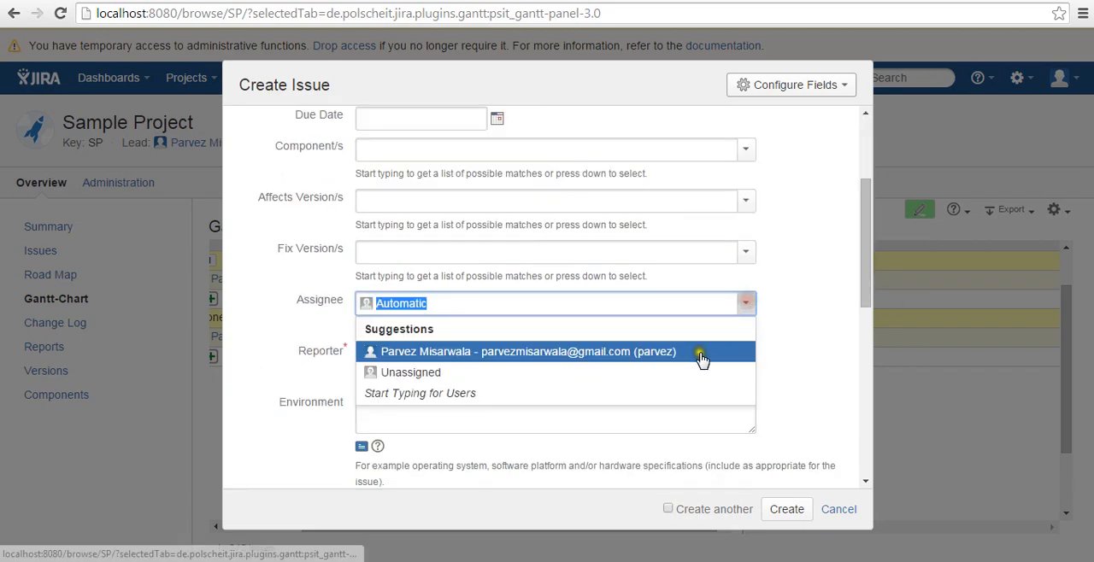
left_click(706, 350)
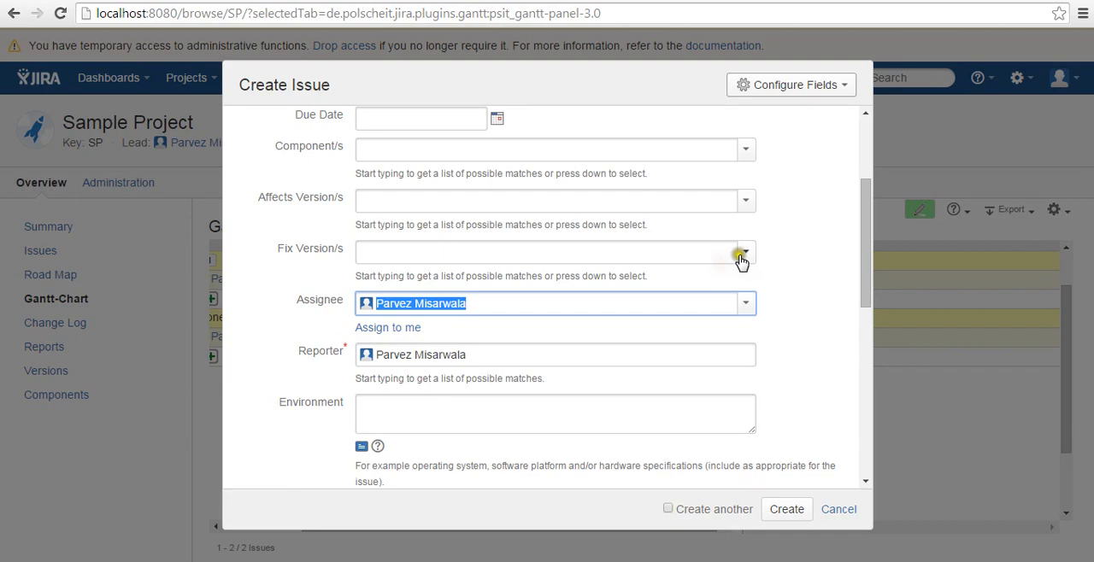
Set the new issue's fix version to 1.0 and its component to COMP2
left_click(741, 256)
left_click(623, 288)
left_click(746, 148)
left_click(617, 198)
Give Feature3 an original estimate of 1d and create the issue
scroll(876, 291, "down", 5)
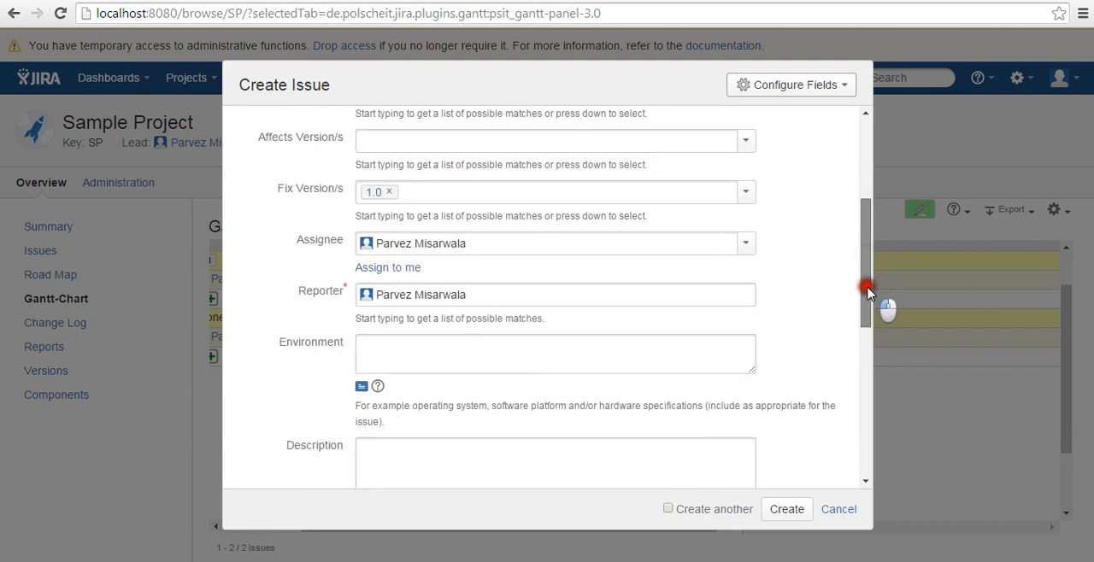
scroll(880, 350, "down", 1)
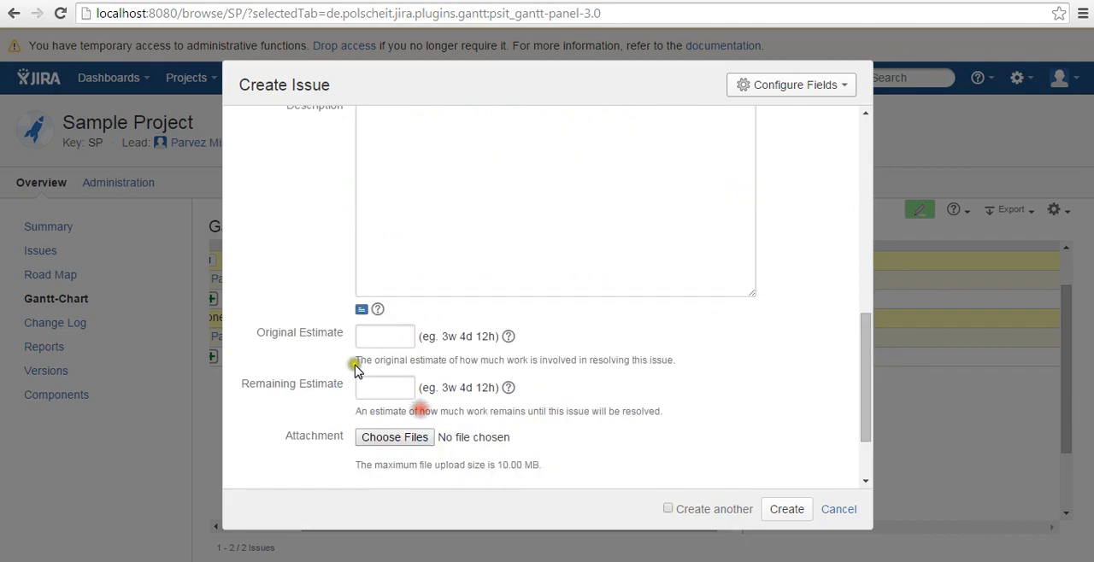
left_click(380, 335)
type("1d")
left_click(785, 509)
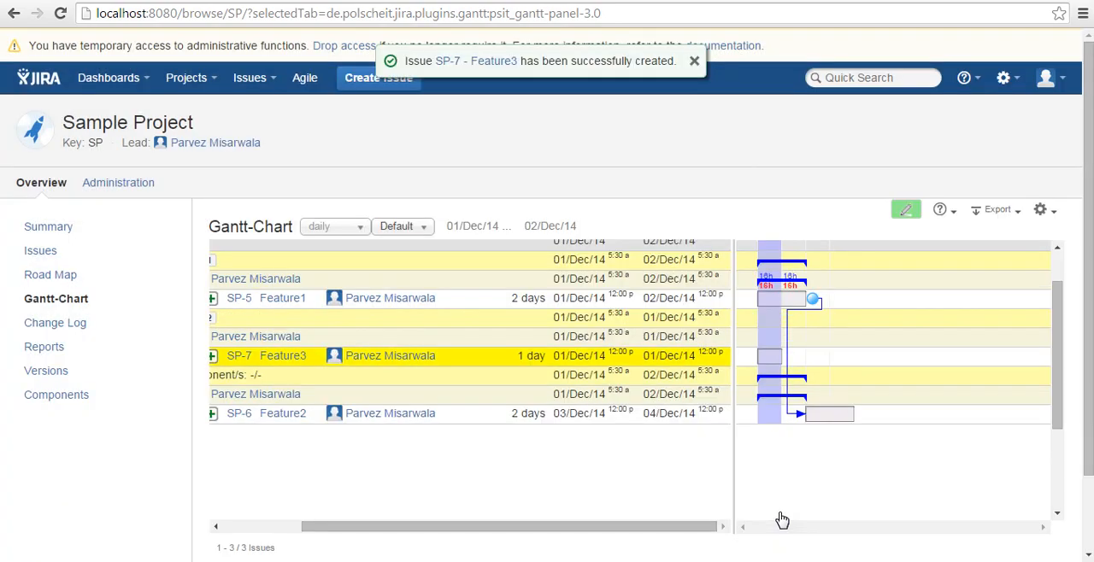
Link Feature3 to Feature2 on the timeline so that it has to be done after SP-6
left_click(715, 526)
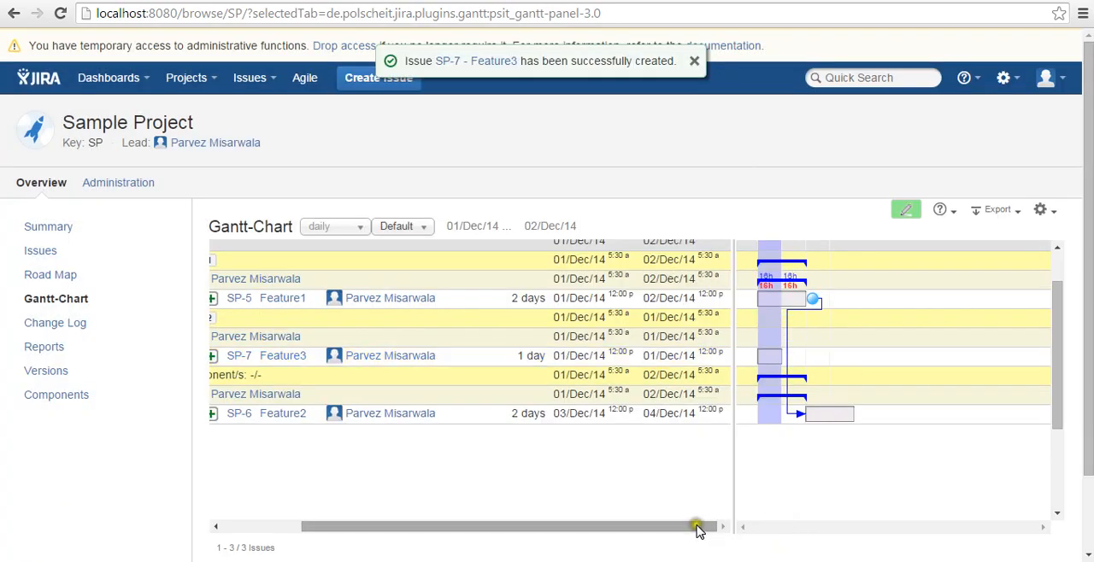
left_click_drag(696, 530, 590, 530)
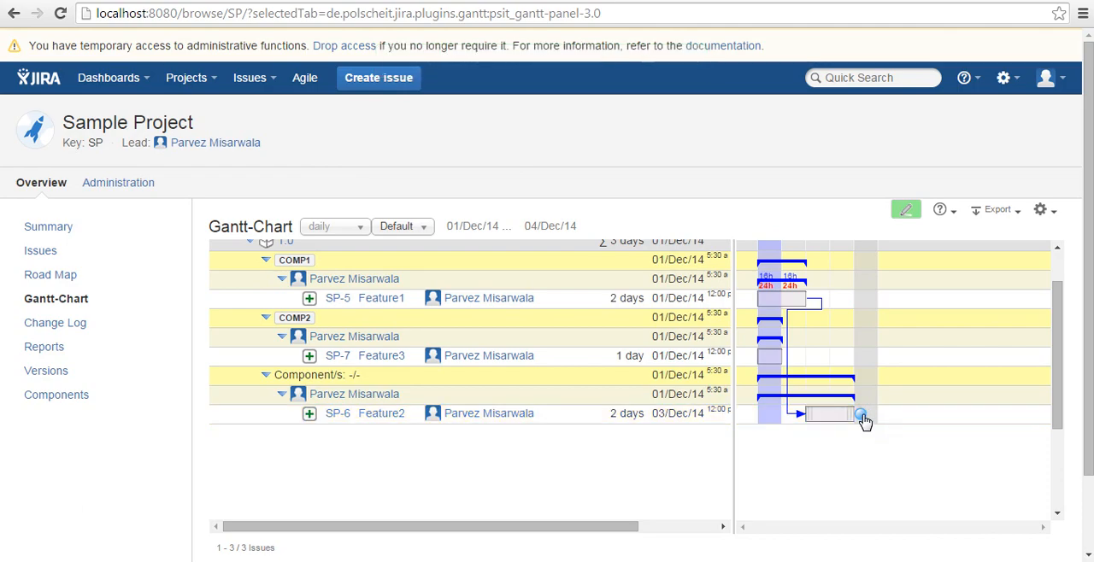
left_click_drag(861, 420, 752, 363)
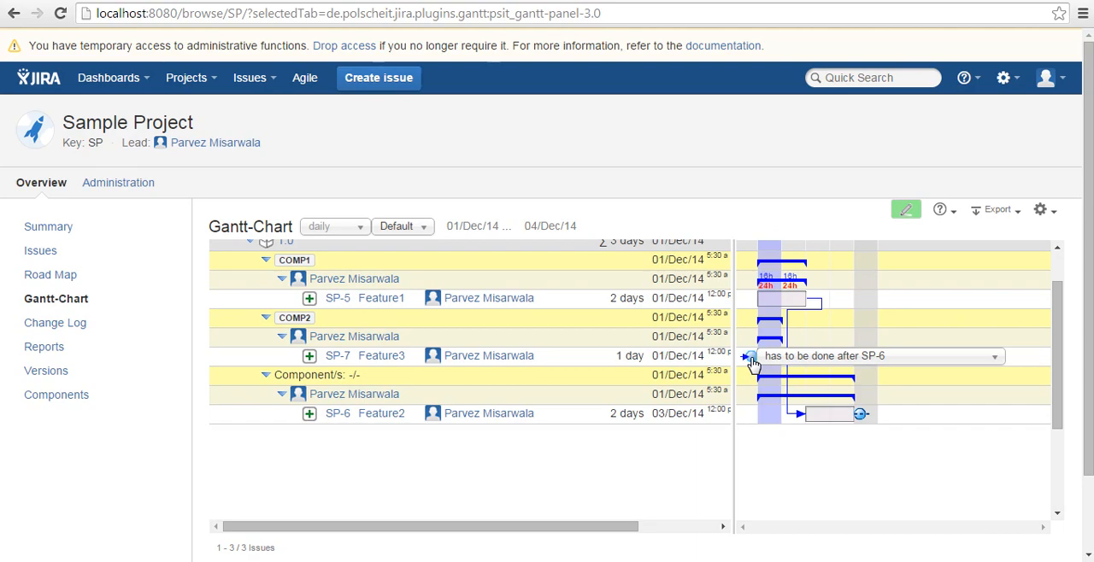
left_click(751, 359)
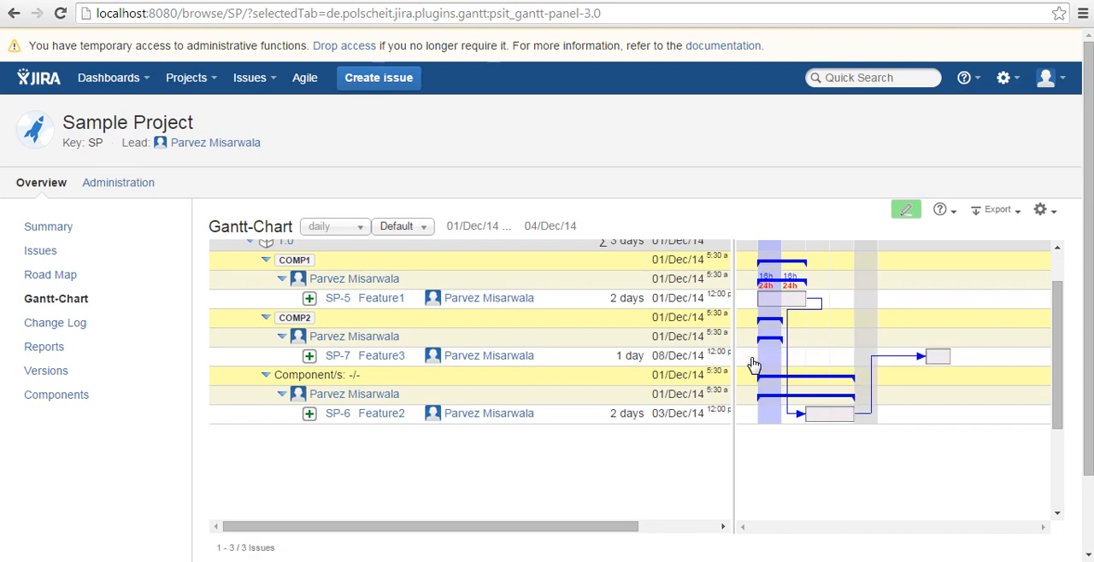
Review the planned start and end dates of the linked features and compare them with the system calendar for December 2014
mouse_move(945, 363)
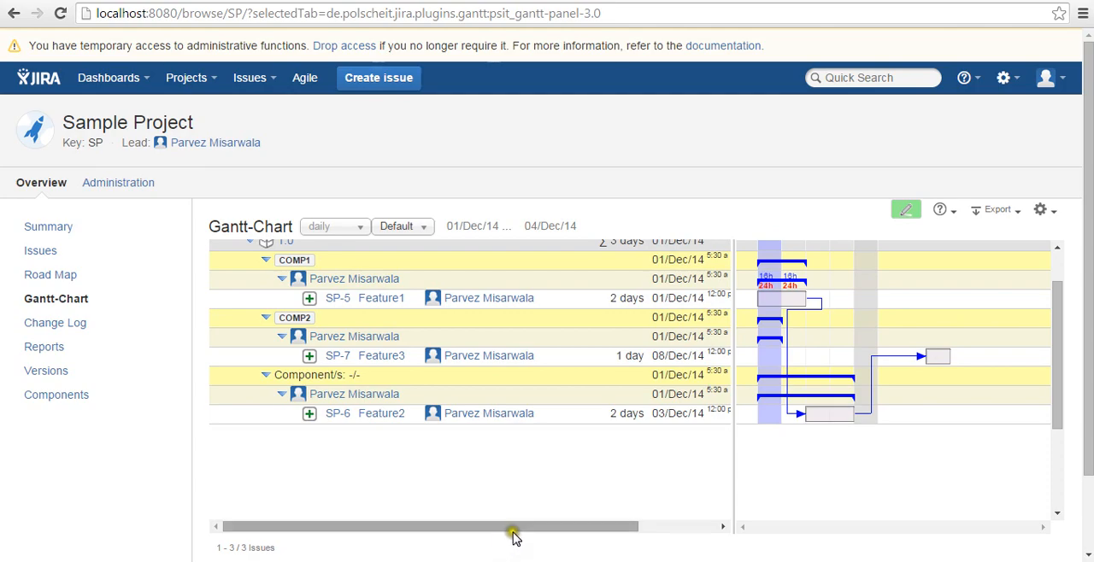
left_click_drag(513, 535, 606, 532)
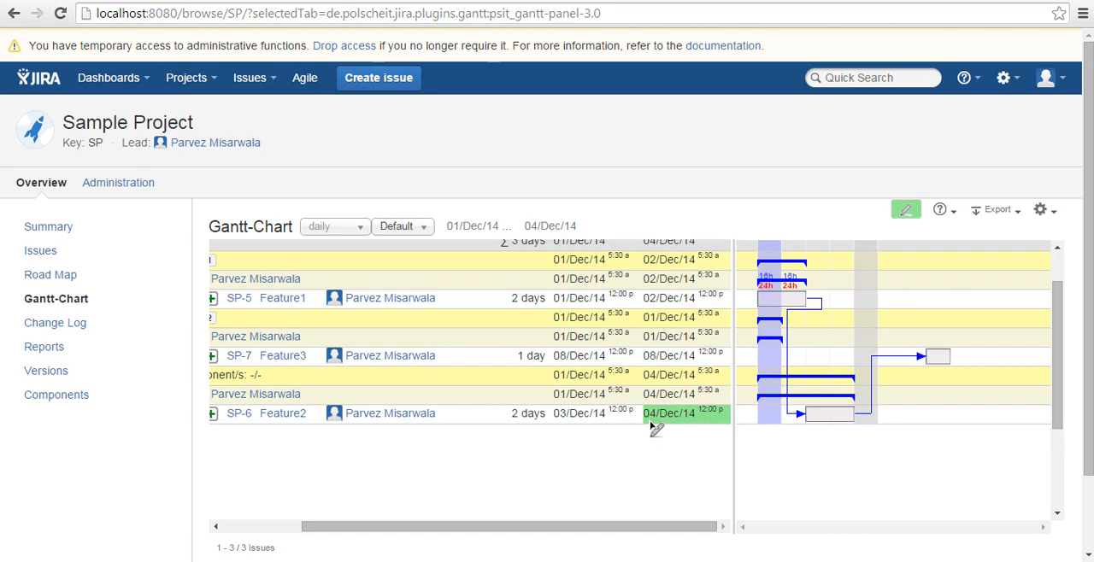
mouse_move(818, 418)
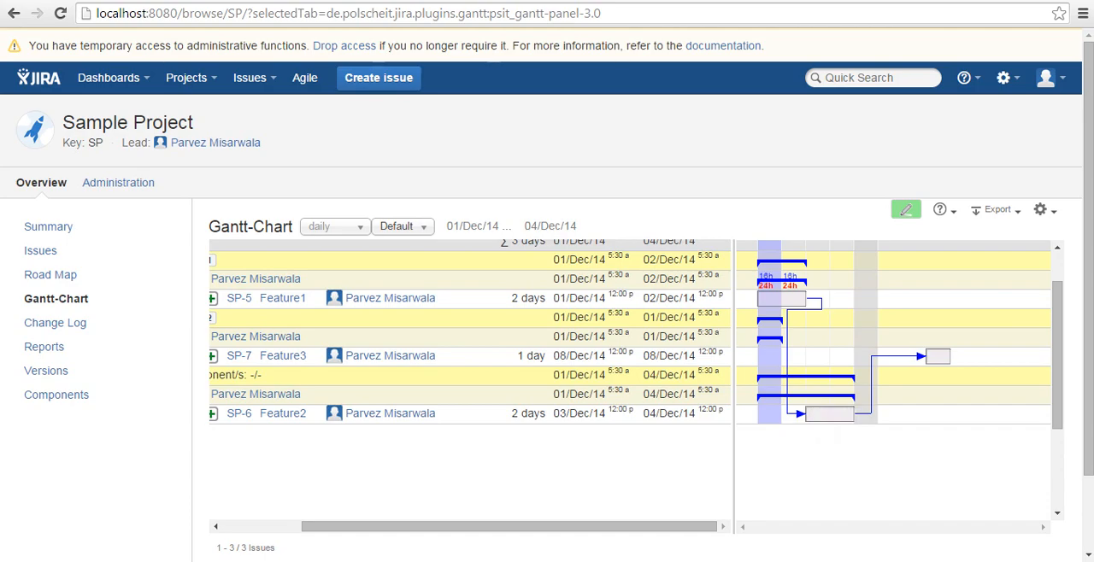
left_click(1053, 561)
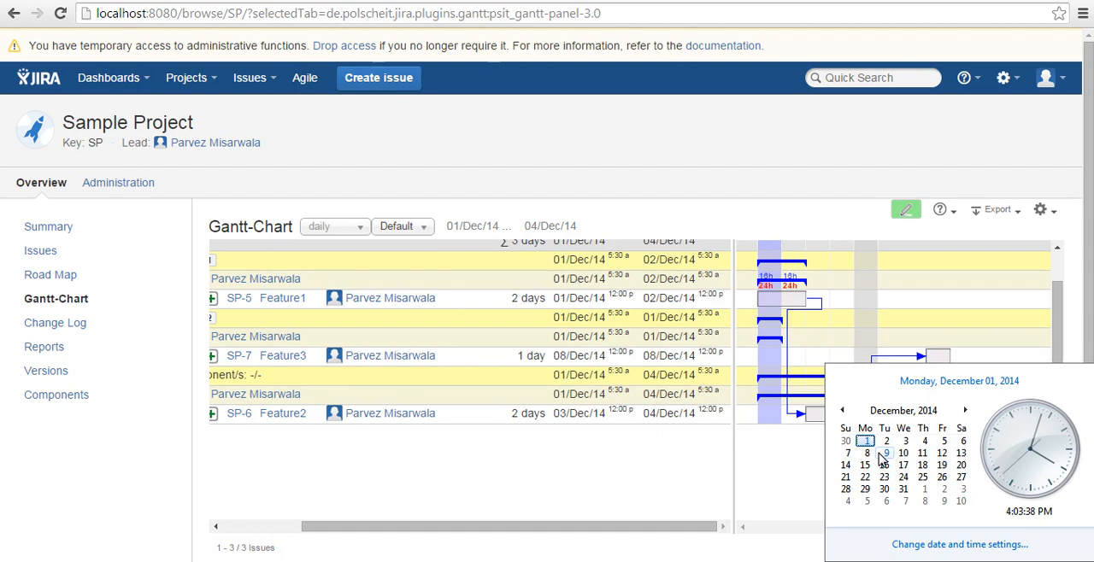
left_click(695, 486)
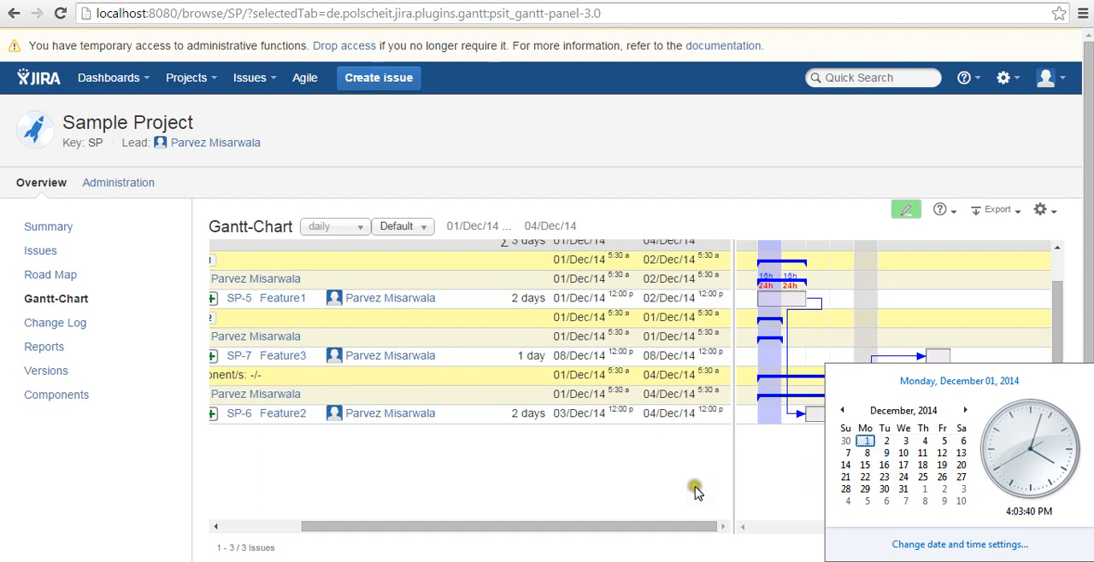
left_click(694, 490)
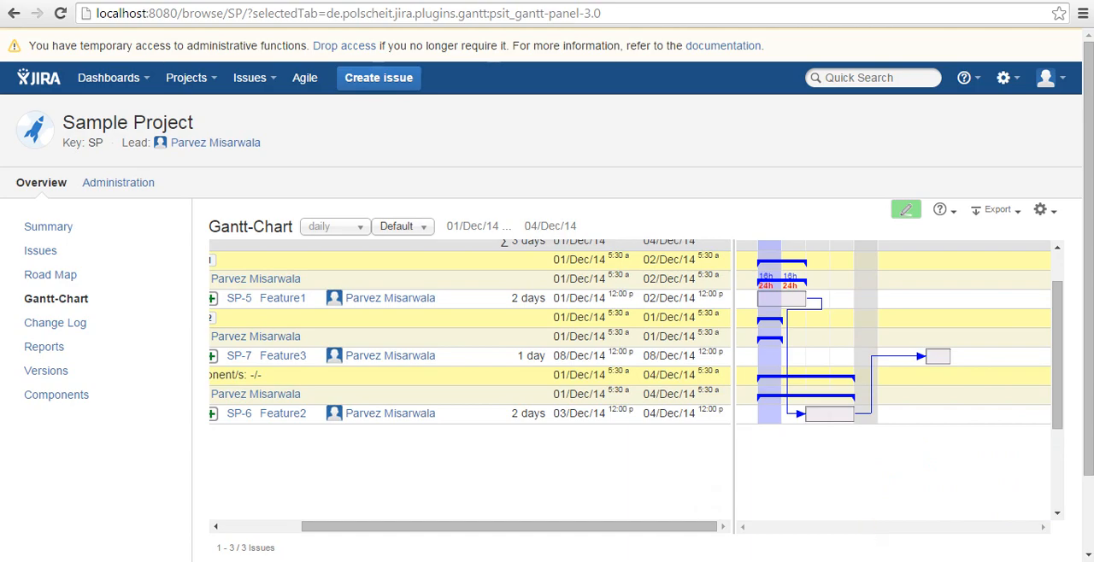
left_click(1047, 560)
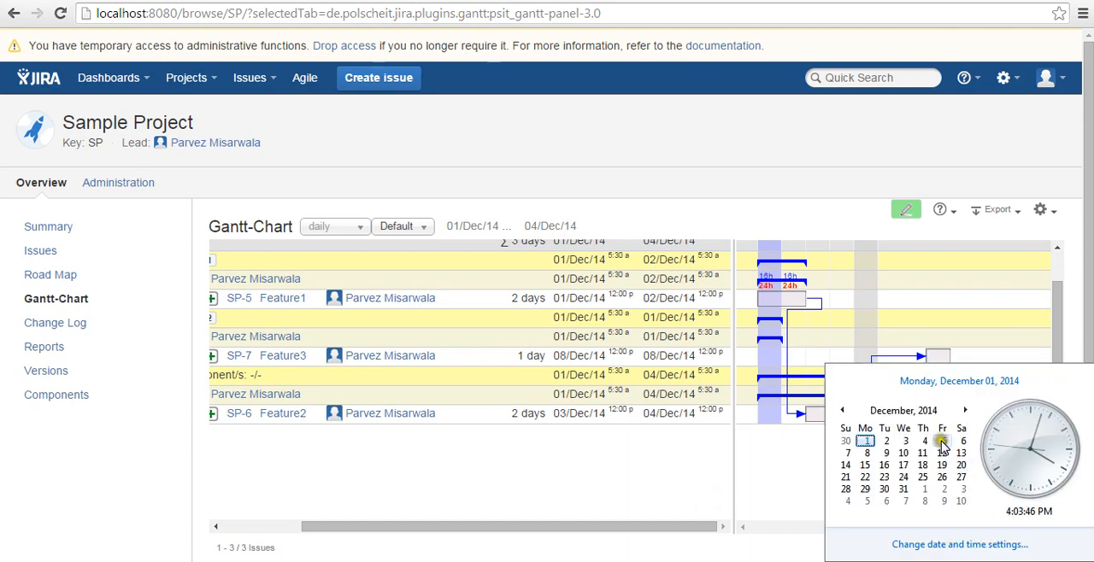
left_click(702, 450)
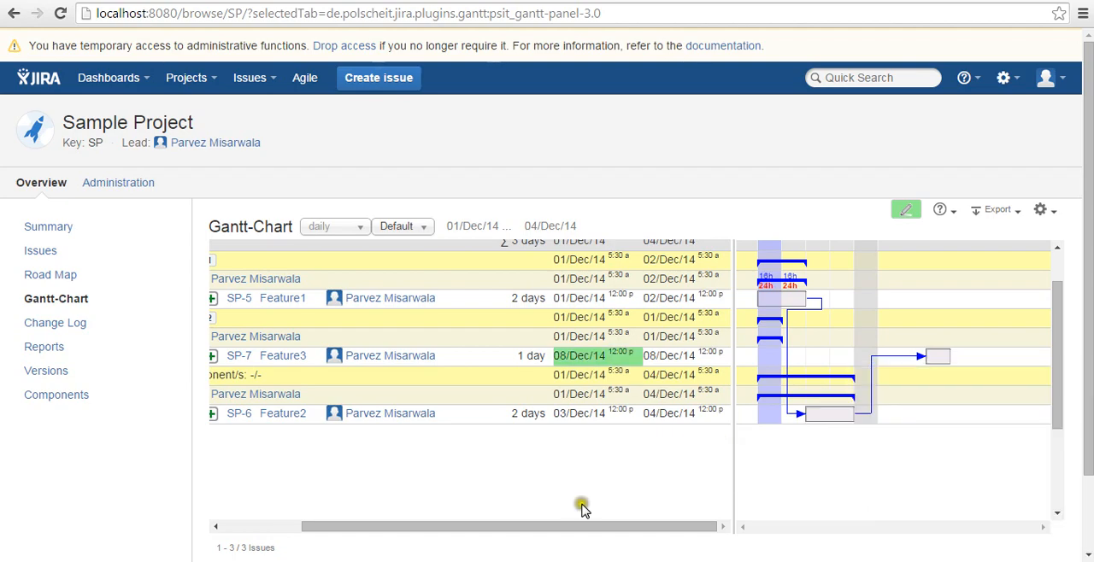
mouse_move(589, 530)
left_mouse_down()
mouse_move(452, 537)
mouse_move(441, 547)
left_mouse_up()
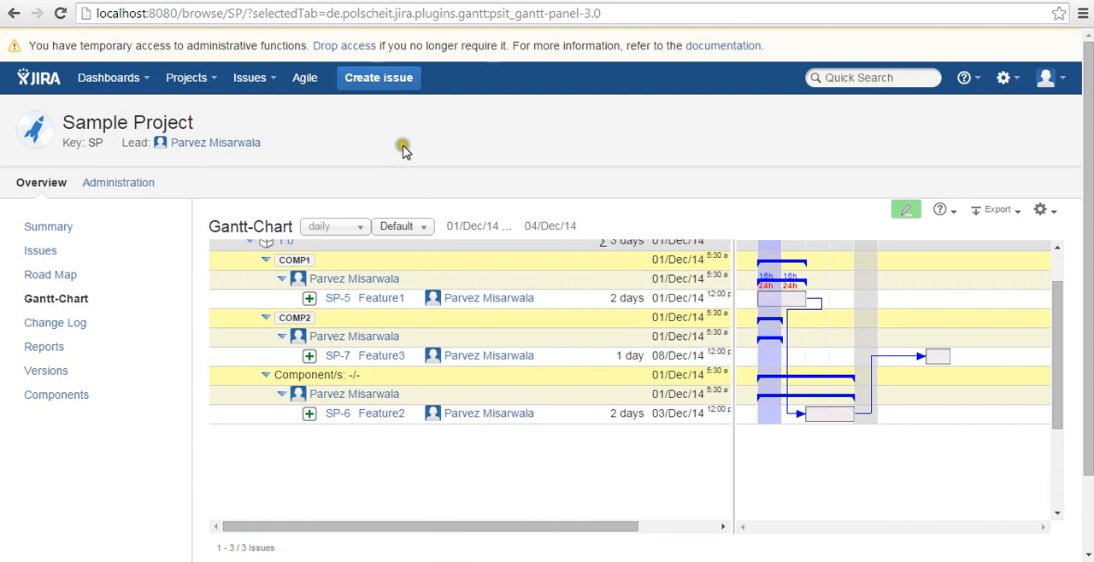
Start a New Feature issue named Feature4 and assign it to yourself, leaving component and fix version empty
left_click(381, 79)
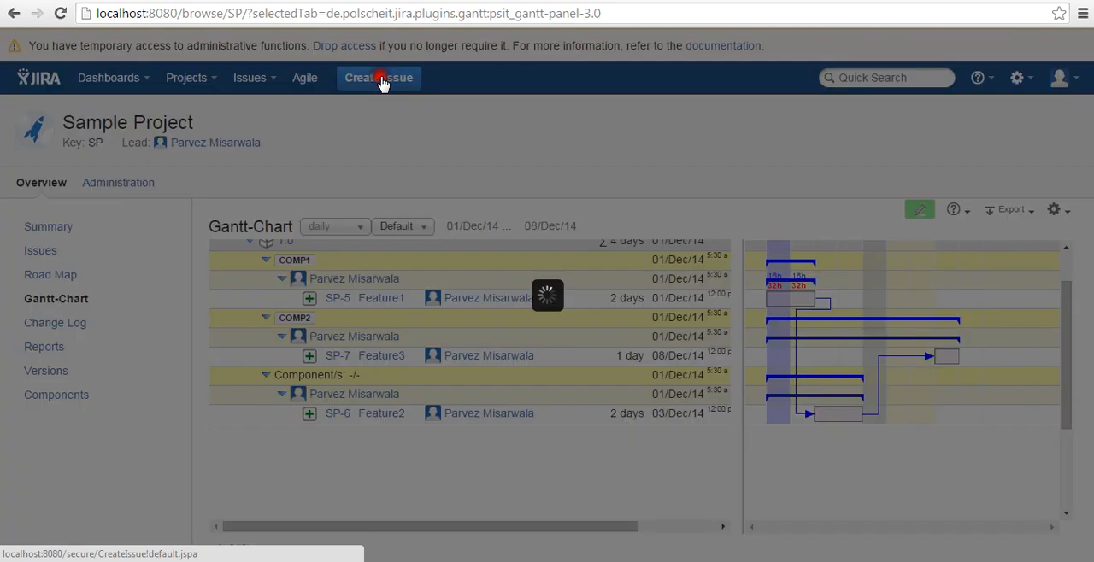
type("Featu")
left_click(382, 82)
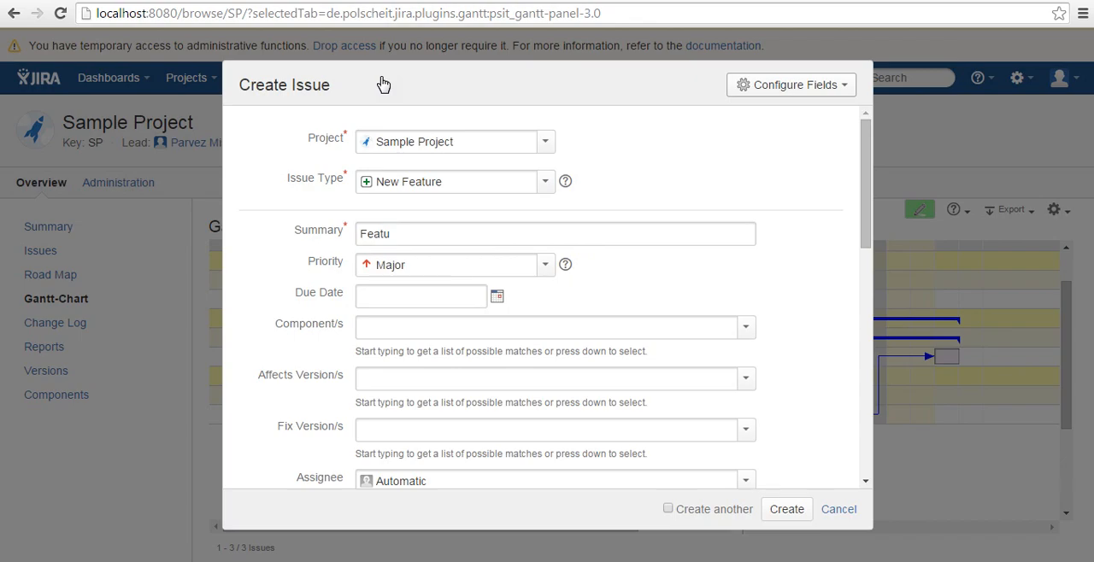
left_click(420, 235)
type("re4")
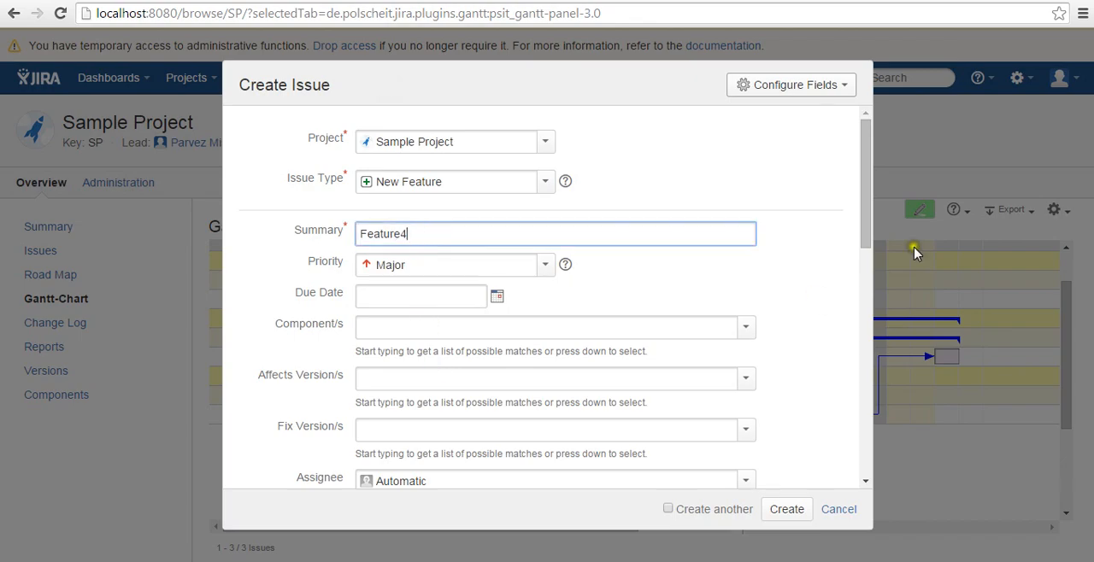
left_click_drag(862, 215, 504, 341)
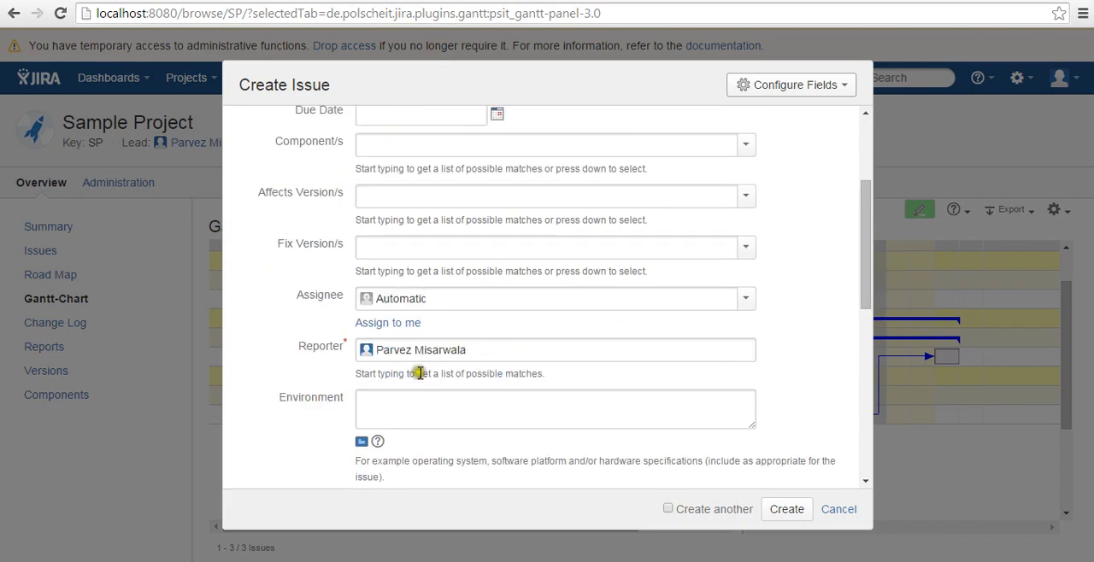
left_click(385, 325)
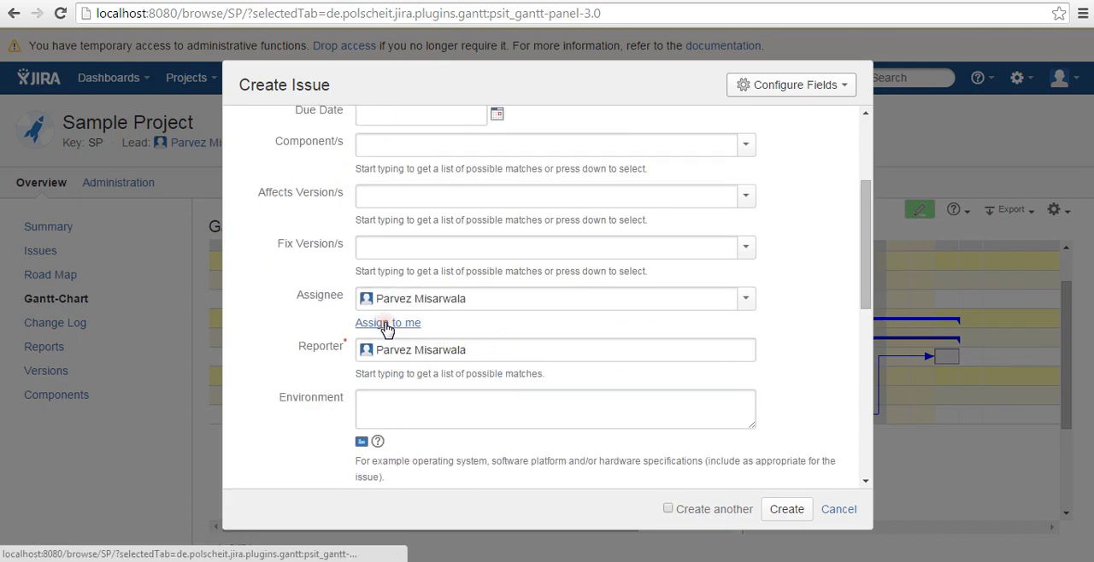
Give Feature4 an original estimate of 2d and create the issue
left_click_drag(863, 248, 854, 410)
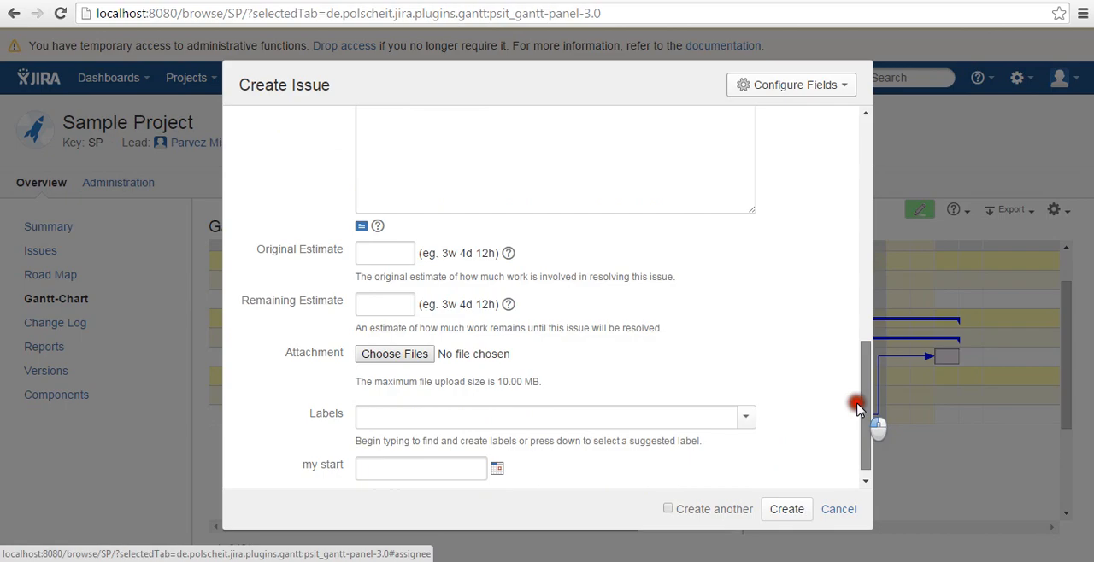
left_click(366, 248)
type("2d")
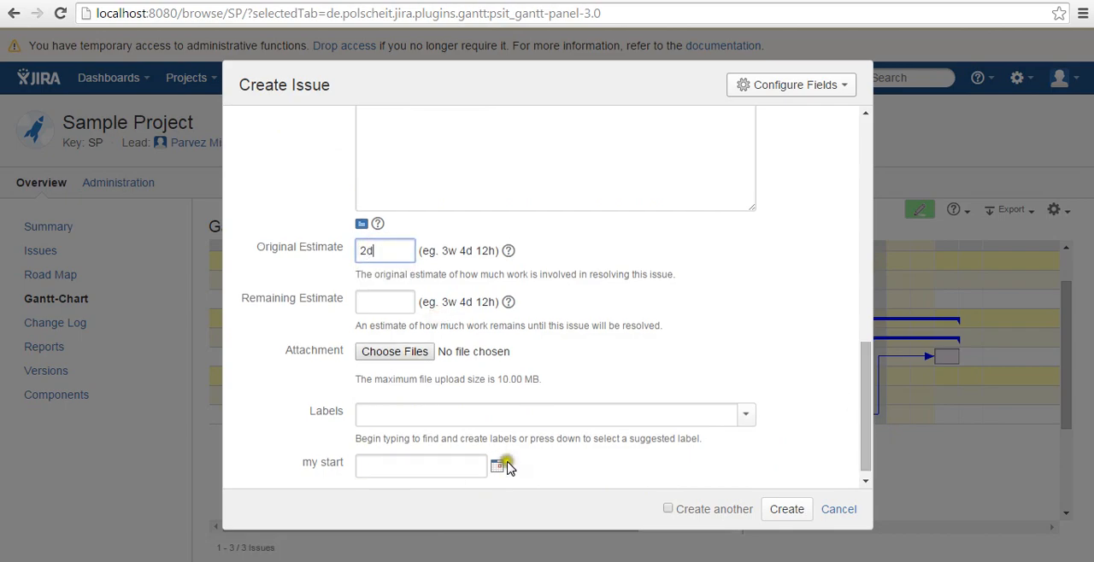
left_click(791, 515)
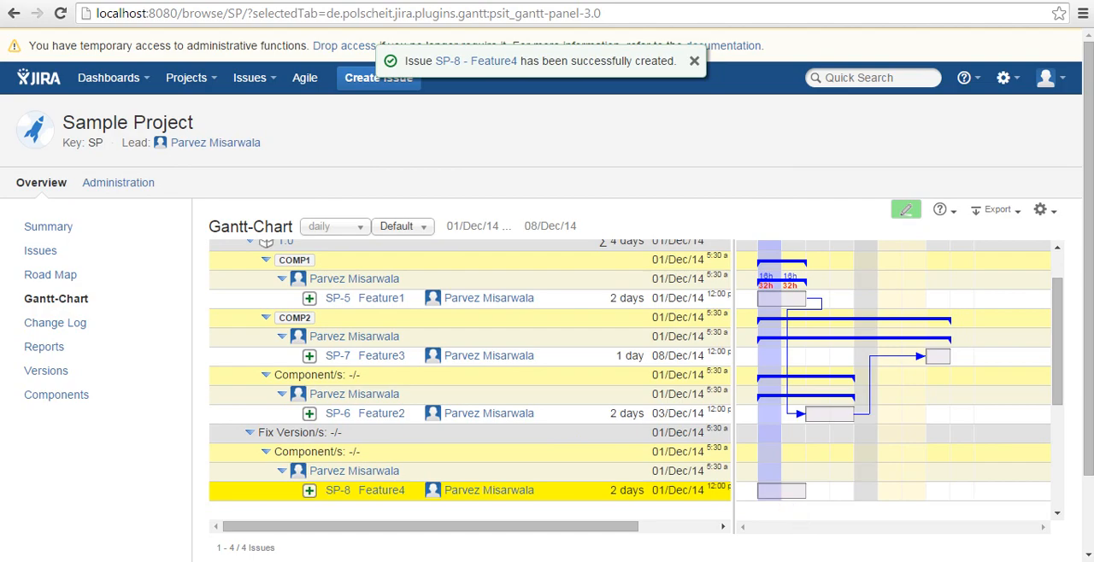
Examine how Feature4 is grouped by fix version, component and assignee in the Gantt-Chart
left_click_drag(1088, 324, 1037, 403)
left_click_drag(591, 428, 617, 435)
left_click_drag(533, 437, 439, 439)
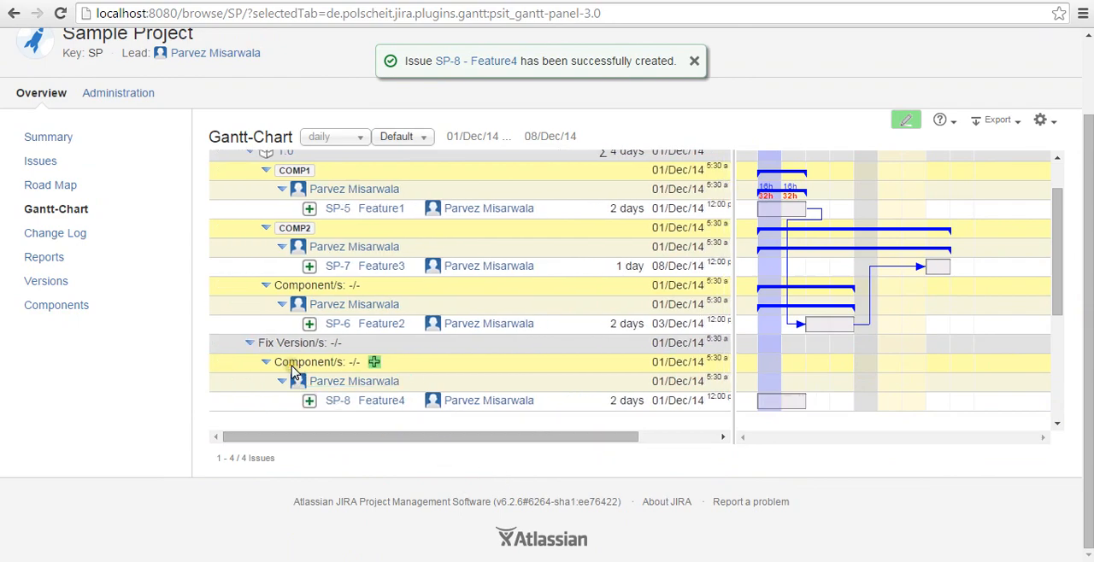
mouse_move(315, 405)
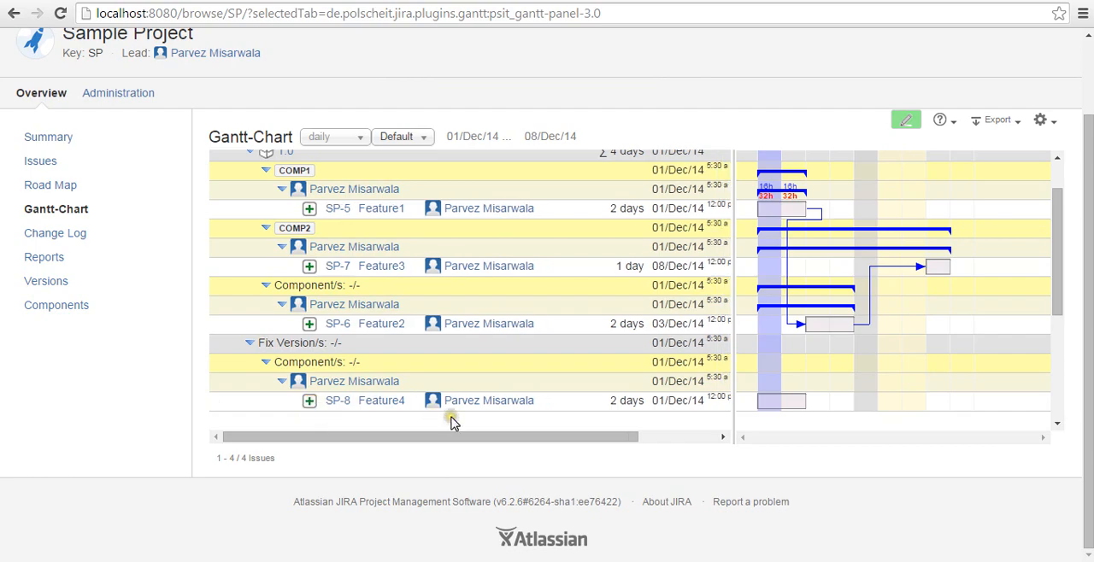
Link Feature4 to Feature3 in the Gantt-Chart with the relation "has to be done after SP-7", dropping the opposite-direction link
mouse_move(773, 403)
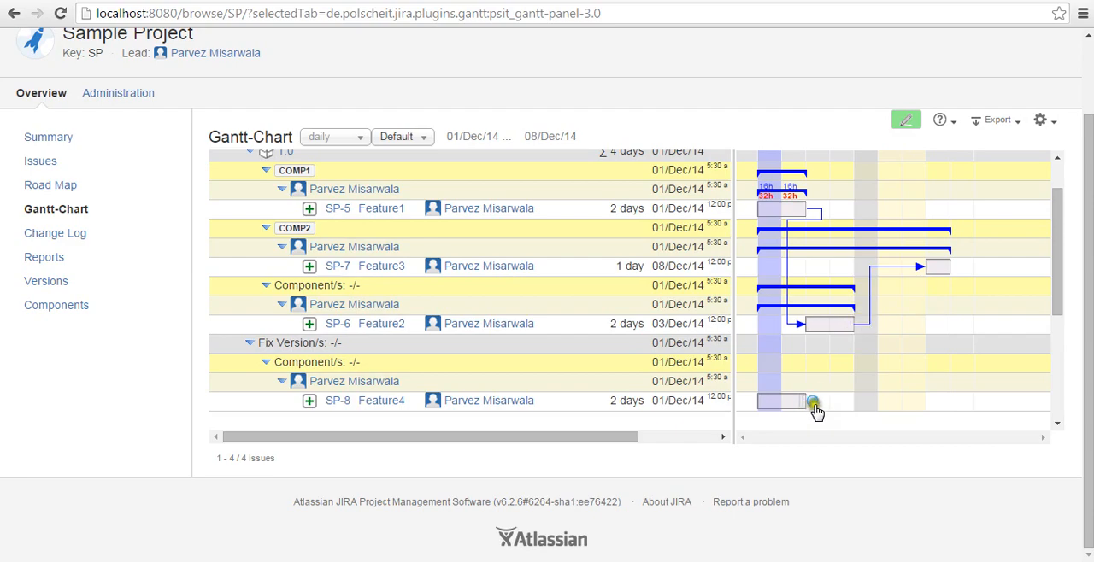
left_click_drag(813, 402, 923, 274)
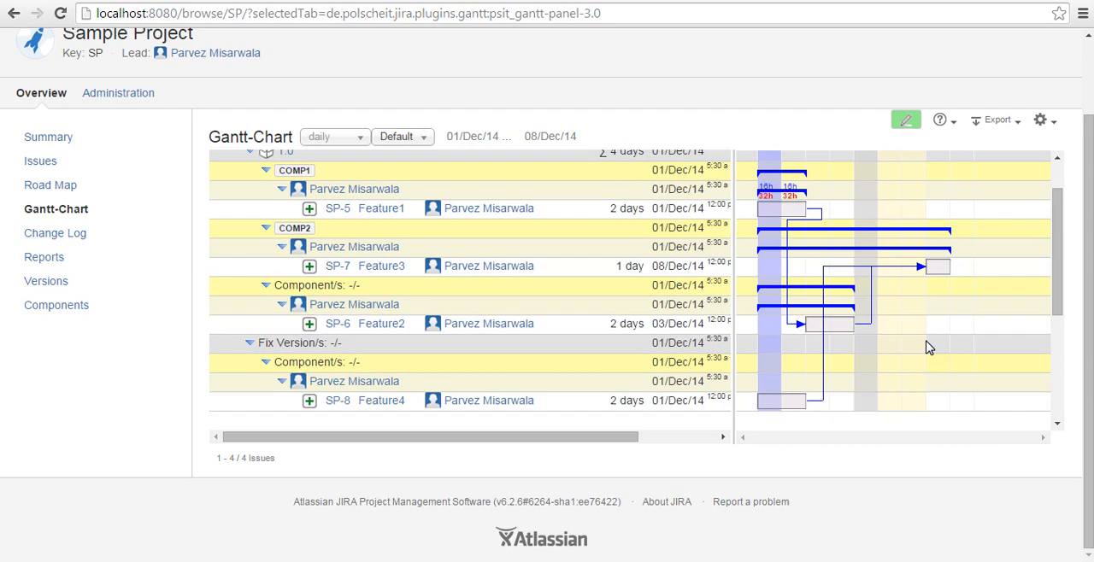
left_click(753, 405)
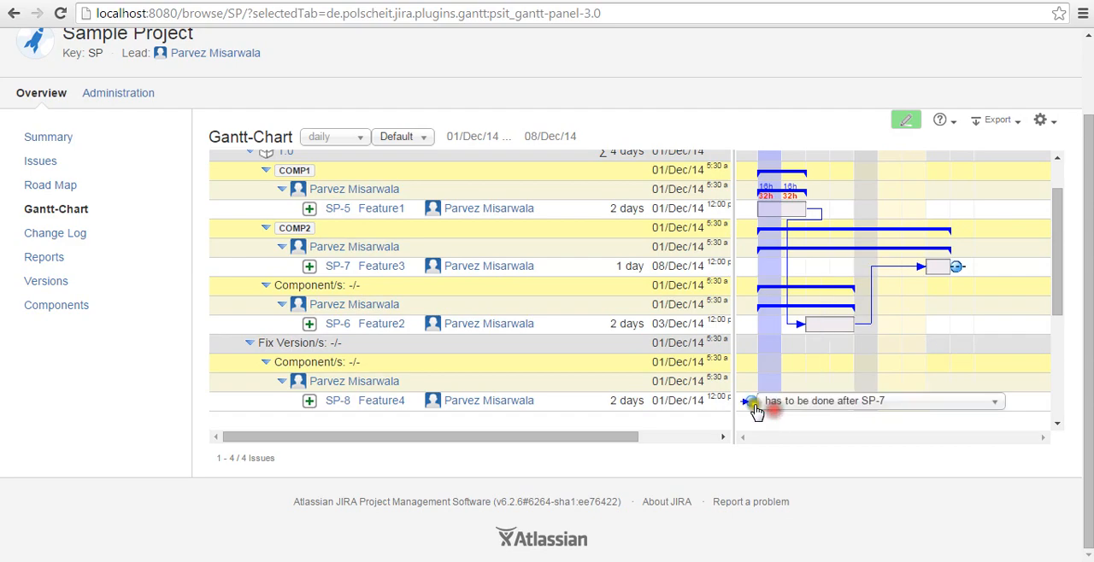
left_click(751, 407)
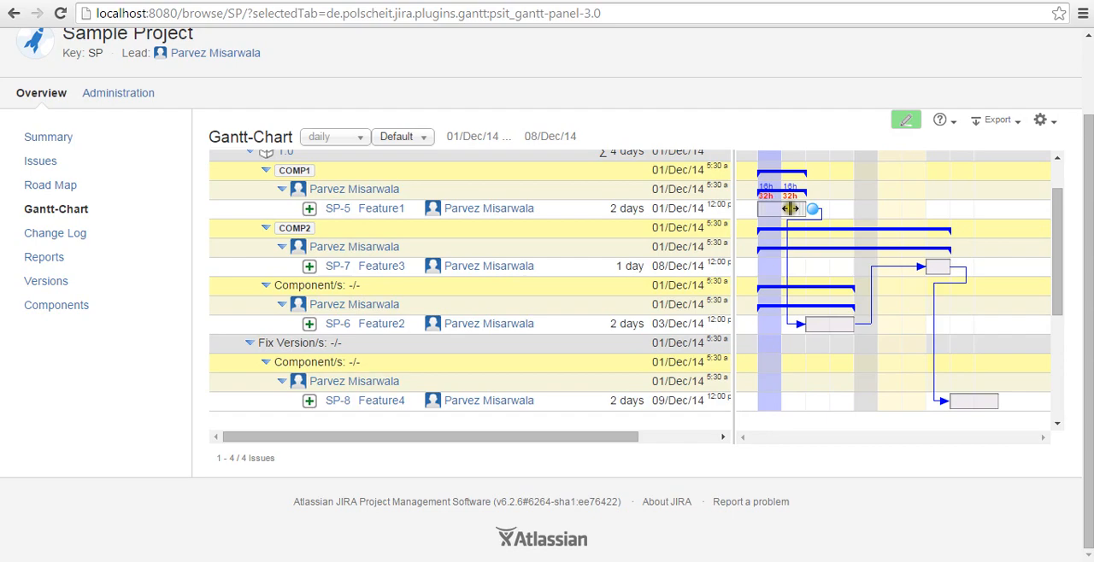
Review Feature4's rescheduled row, collapsing and re-expanding the version 1.0 group in the Gantt-Chart
left_click(365, 408)
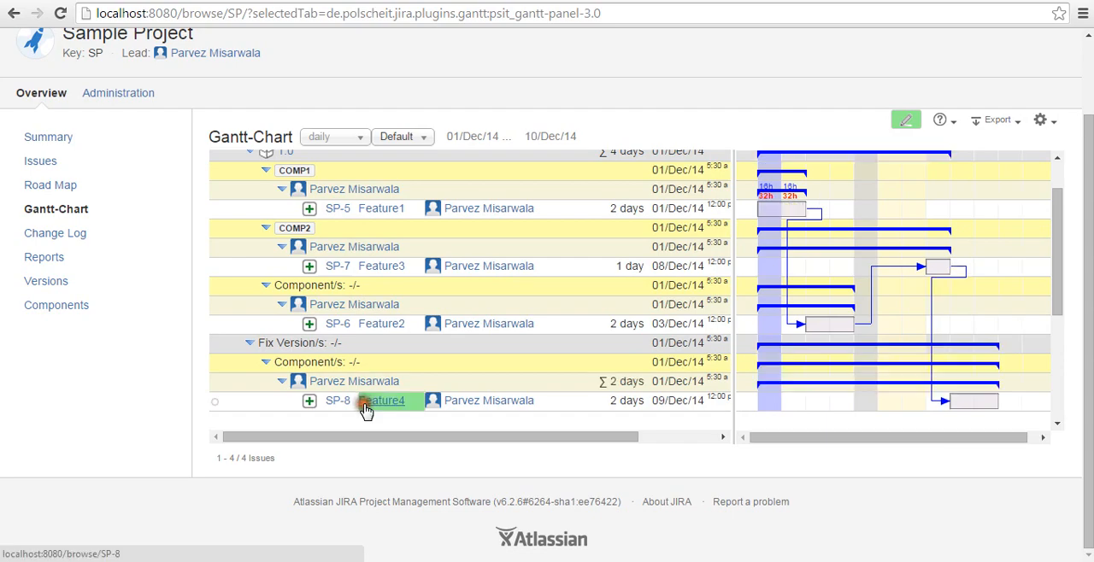
left_click(295, 432)
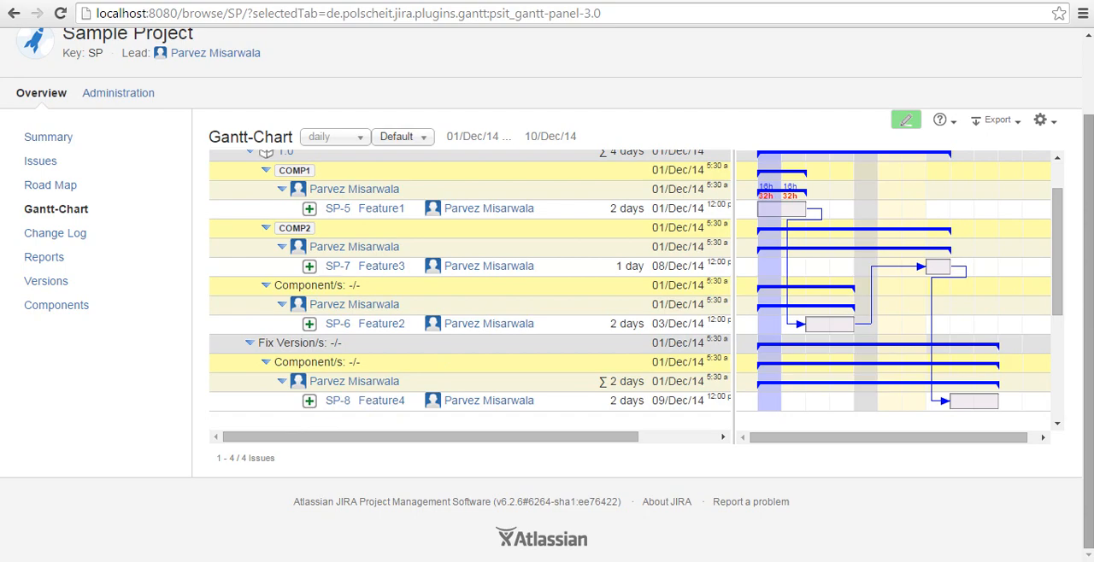
left_click(249, 224)
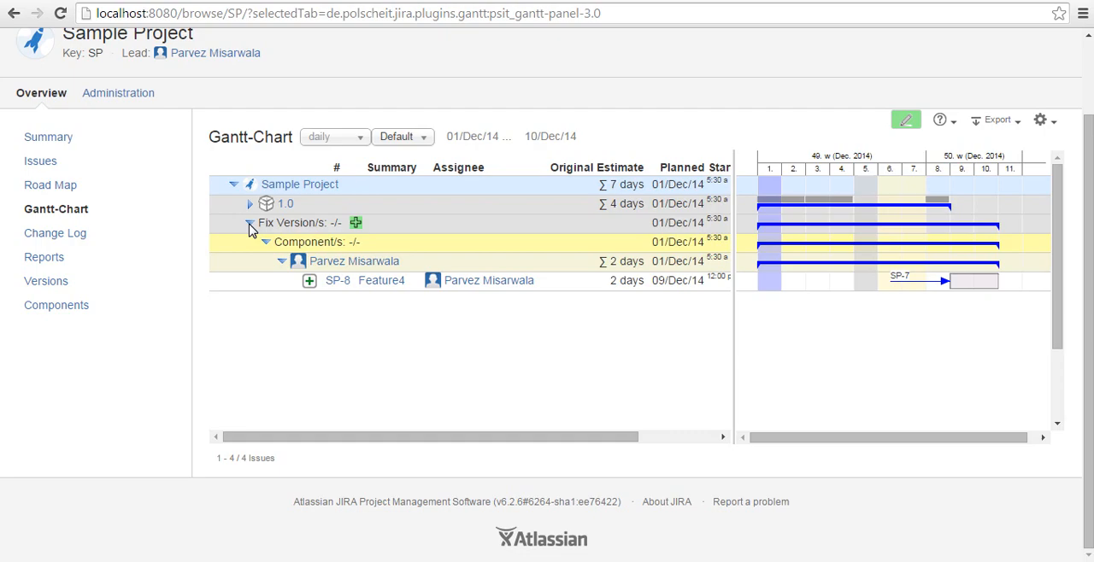
left_click(249, 204)
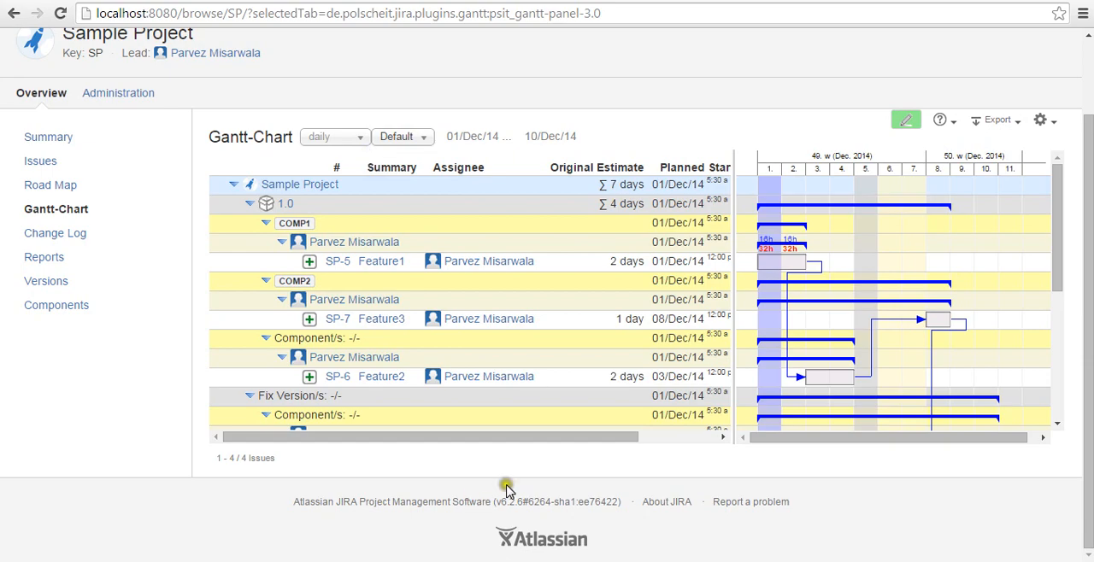
Start a New Feature issue in Sample Project named Feature5 with the due date 12/Dec/14
scroll(506, 489, "up", 2)
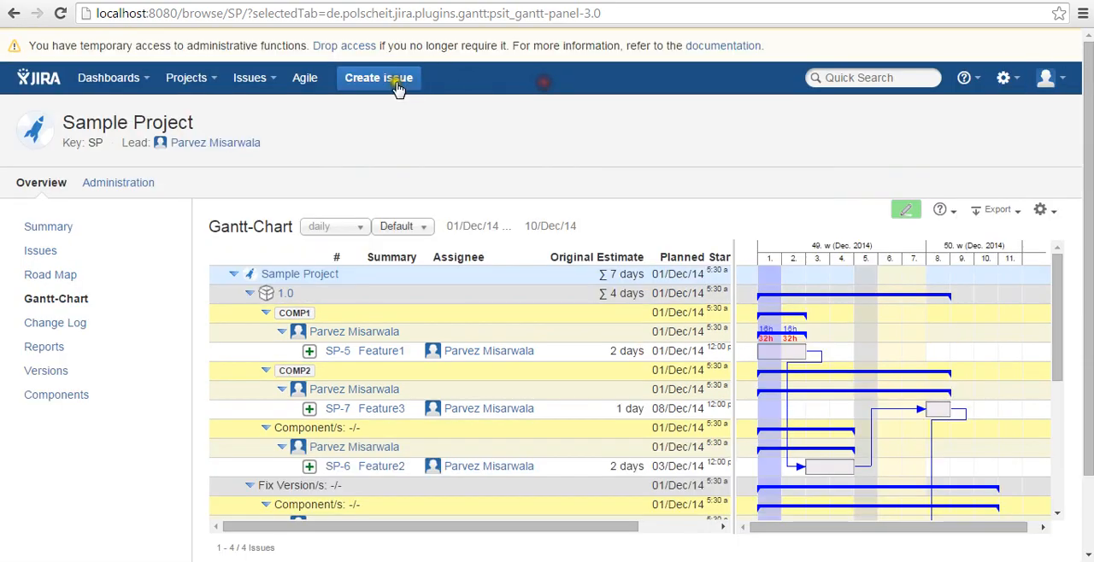
left_click(397, 85)
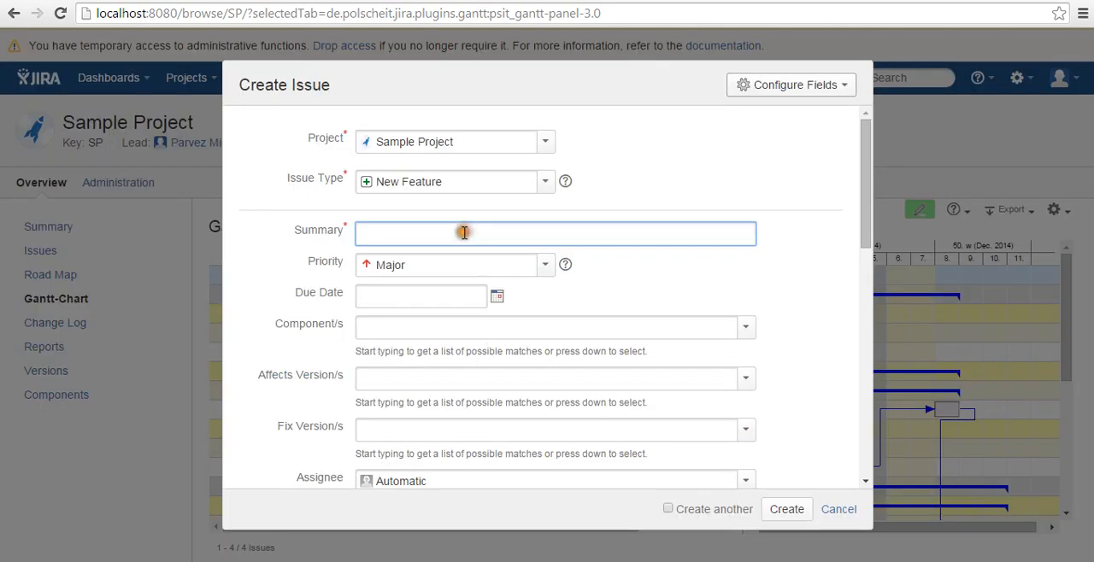
type("Feature5")
left_click(496, 296)
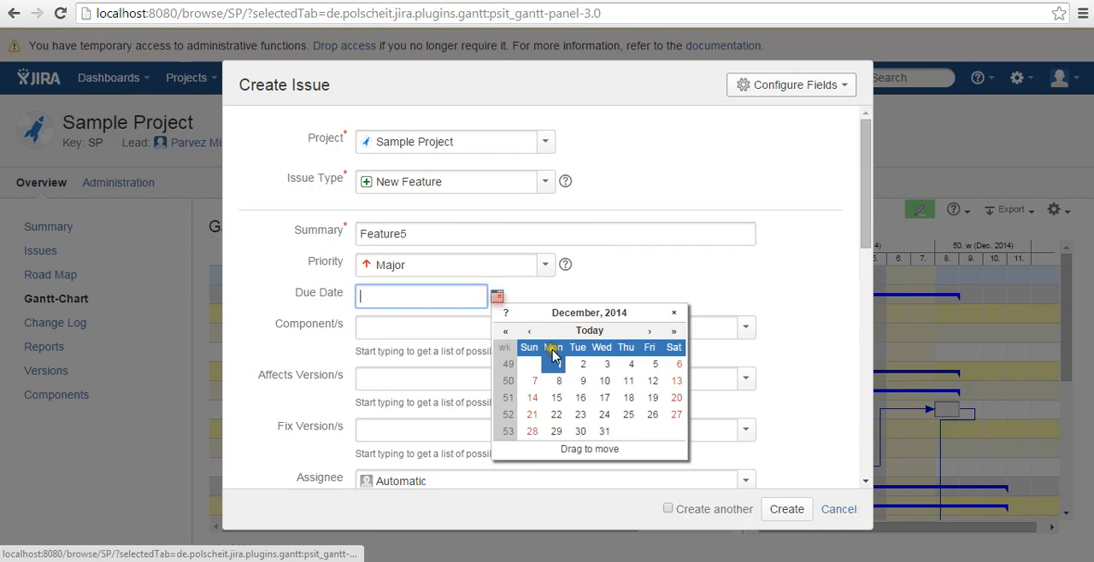
left_click(652, 380)
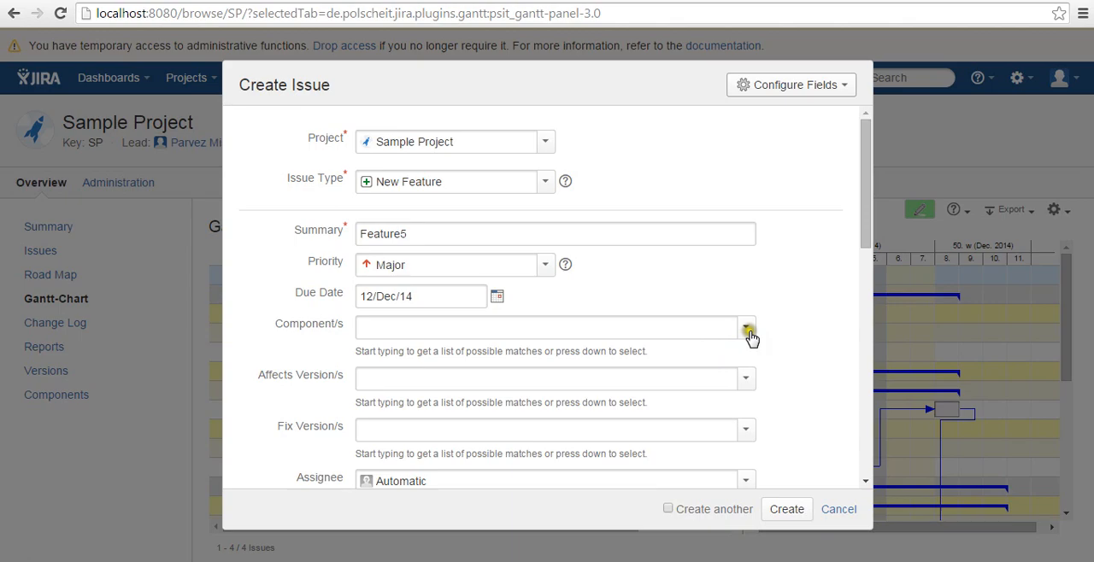
Put Feature5 in component comp1, assign it to yourself, set an original estimate of 1d and create the issue
left_click(746, 296)
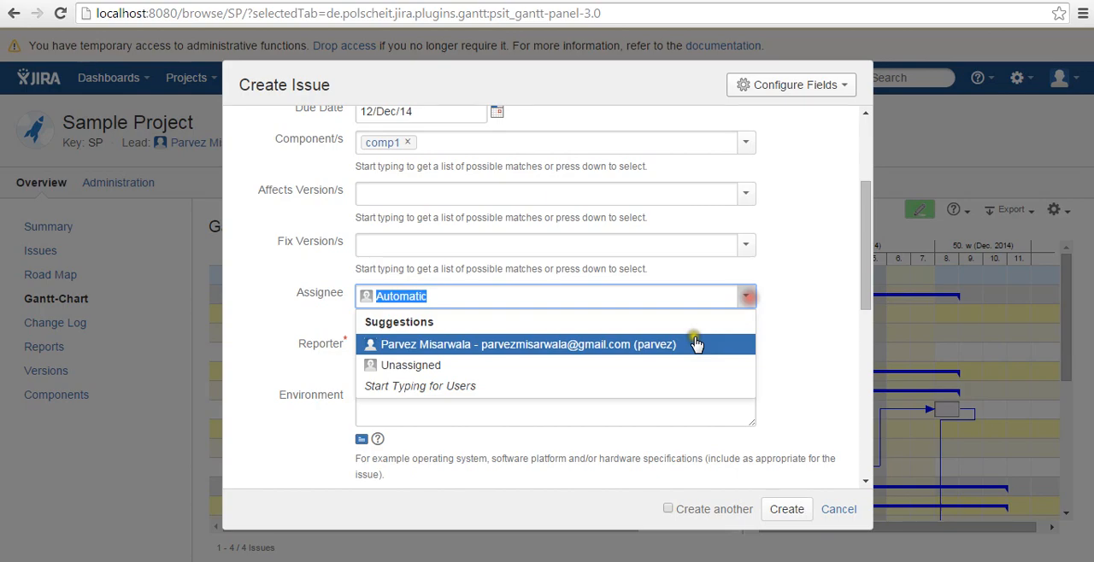
left_click(697, 345)
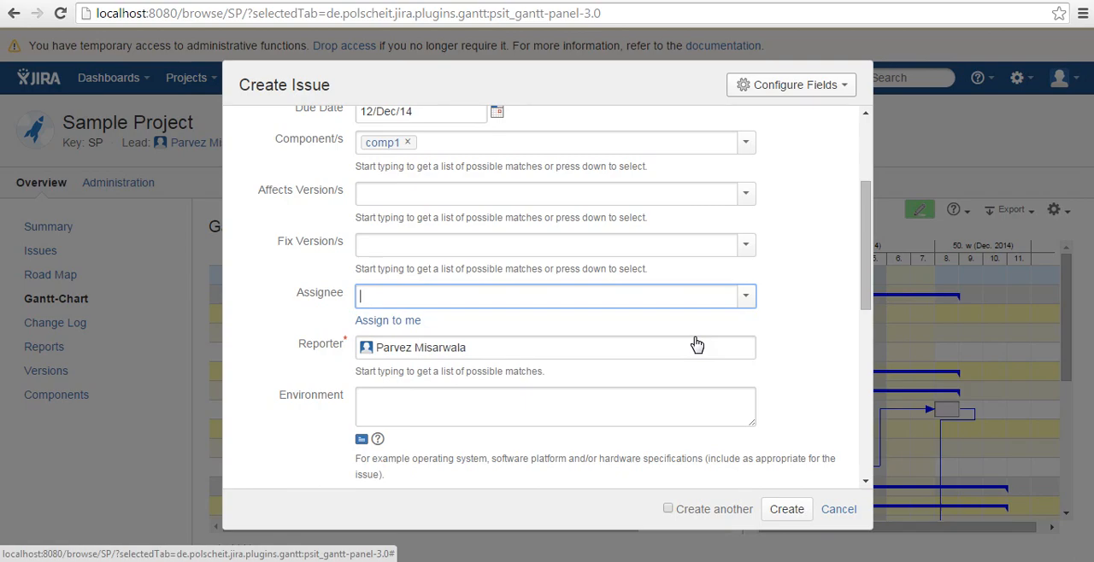
scroll(696, 345, "down", 5)
left_click(393, 307)
type("1d")
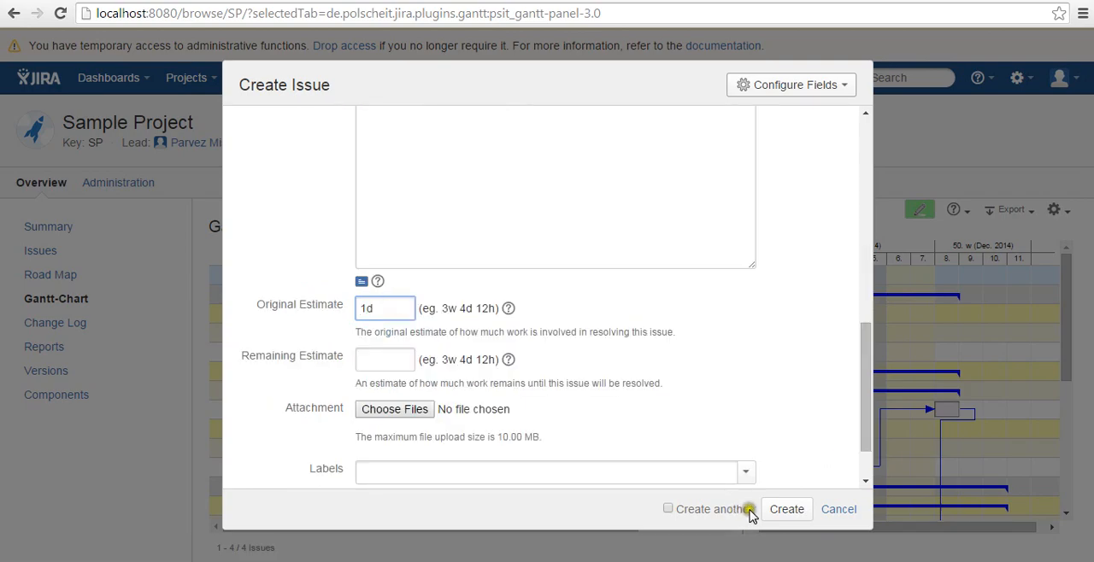
left_click(780, 511)
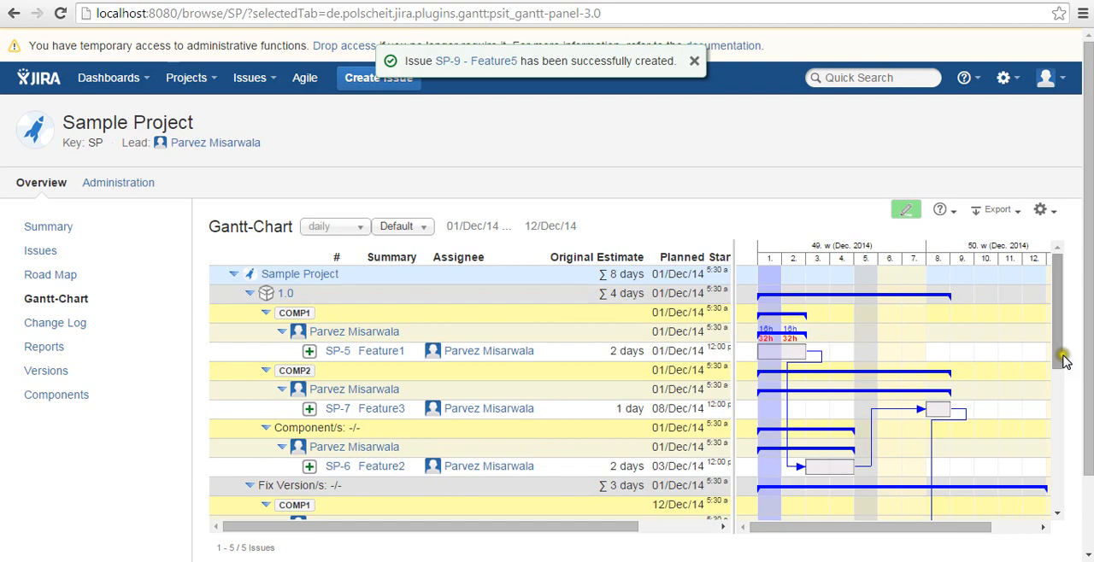
Examine the planned start and end dates of Feature4 and Feature5 against the system calendar for December 2014
left_click_drag(1063, 359, 1065, 480)
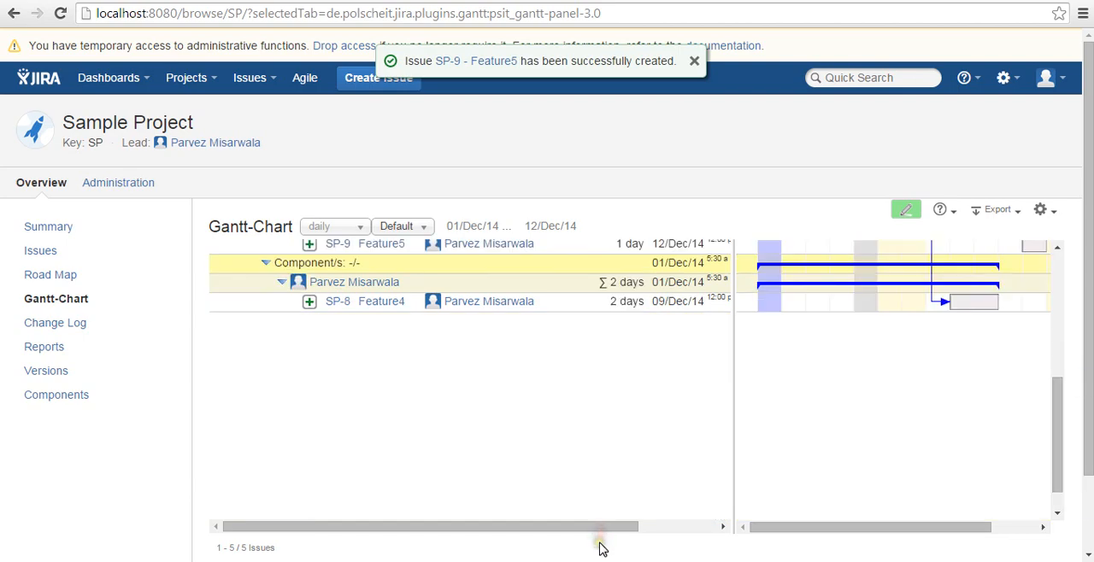
left_click_drag(602, 528, 680, 527)
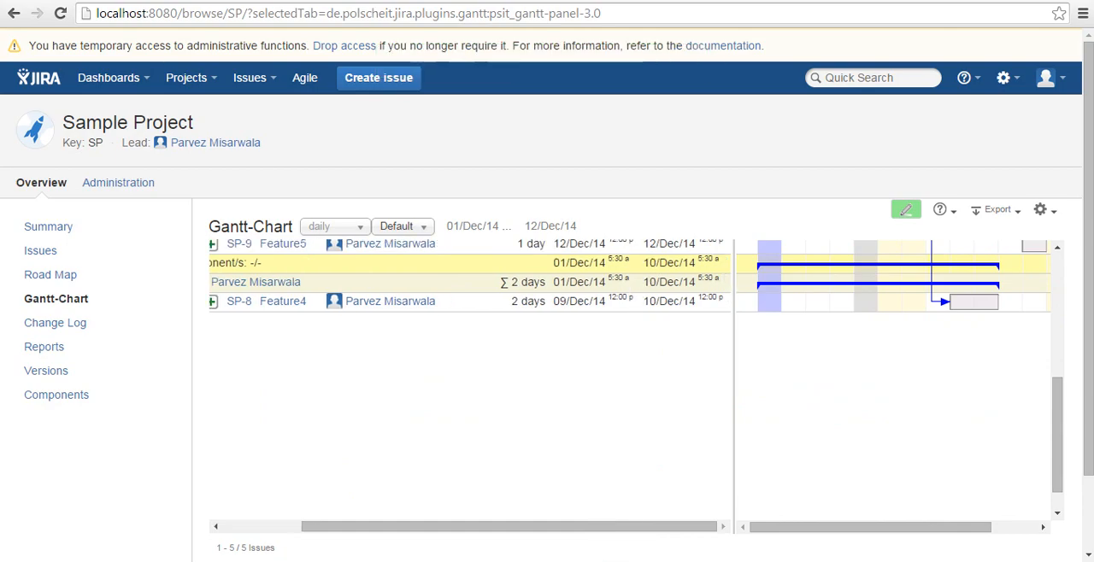
left_click(1060, 561)
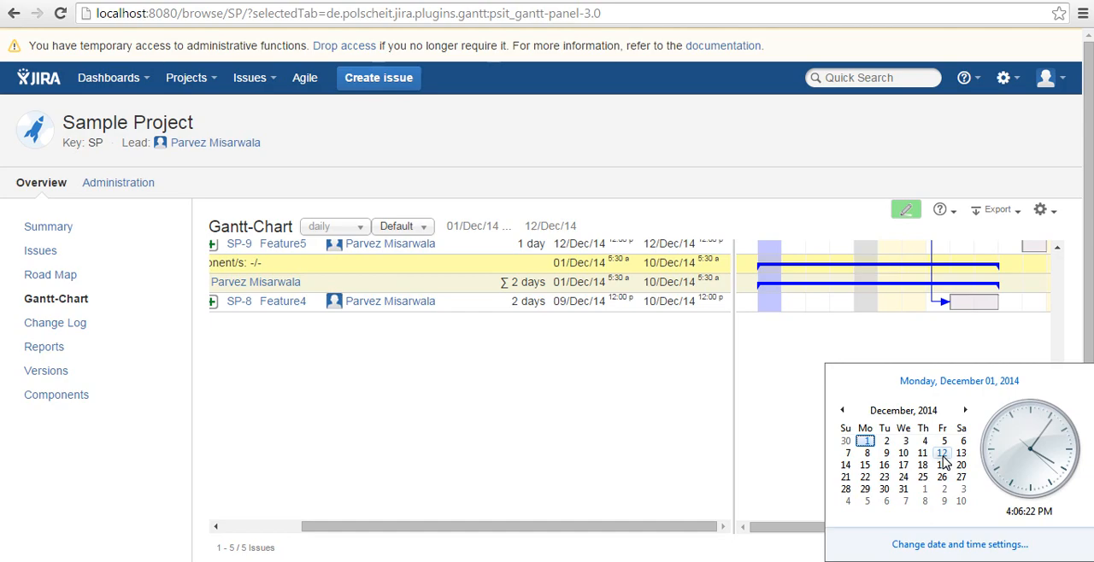
left_click(710, 517)
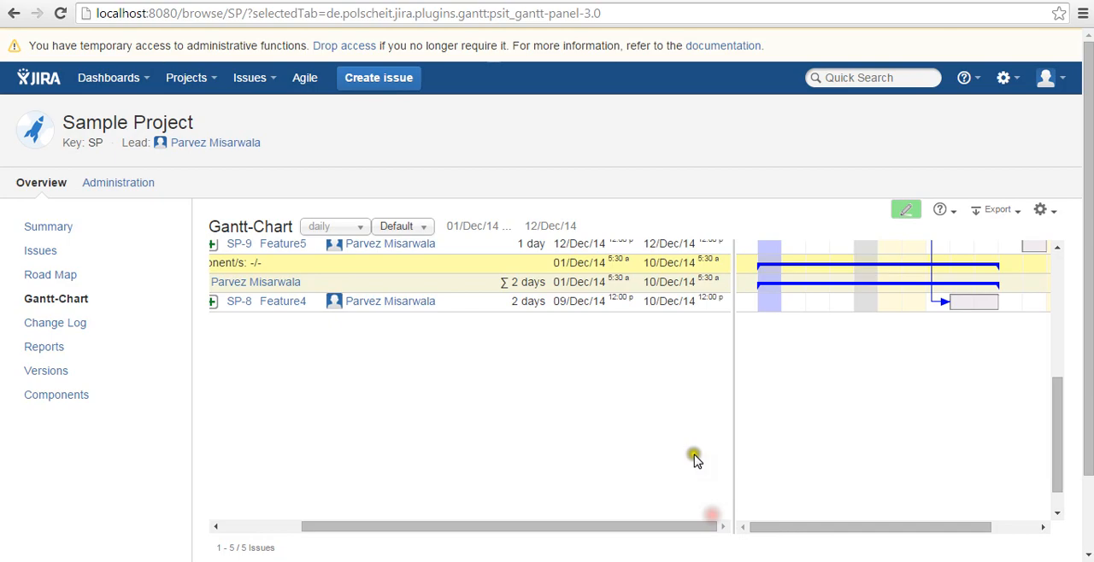
left_click(946, 451)
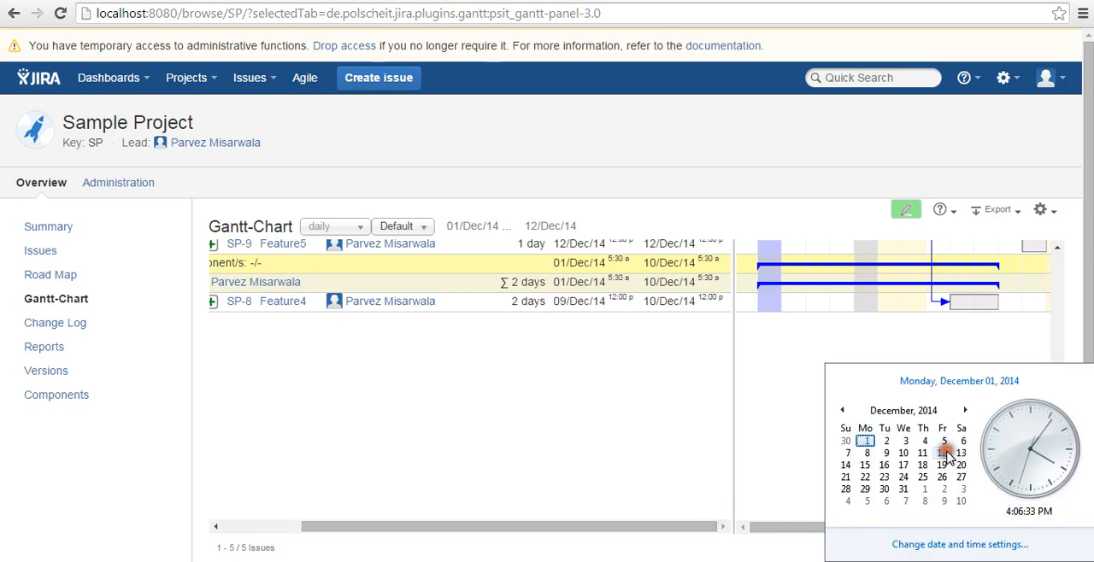
left_click_drag(645, 528, 636, 530)
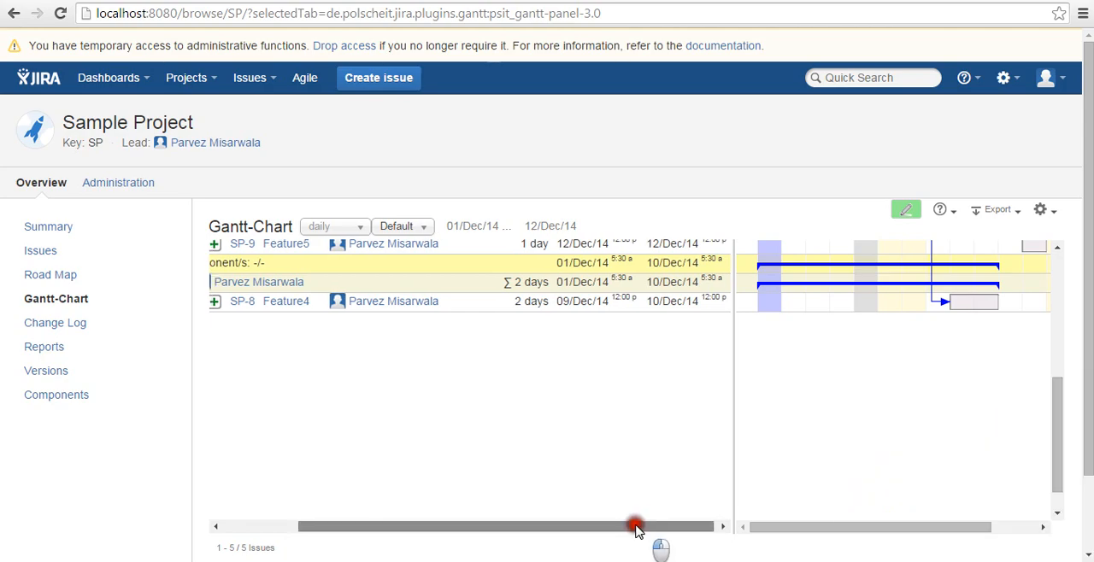
left_click_drag(1058, 402, 1058, 303)
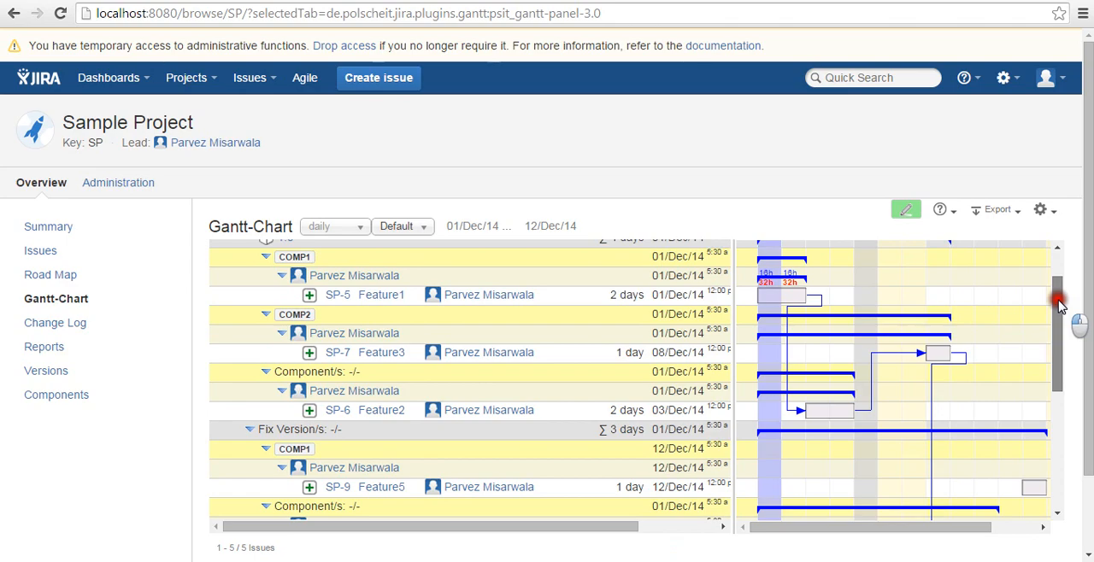
Open filter management from the Gantt-Chart and load the My Open Issues filter
left_click(401, 225)
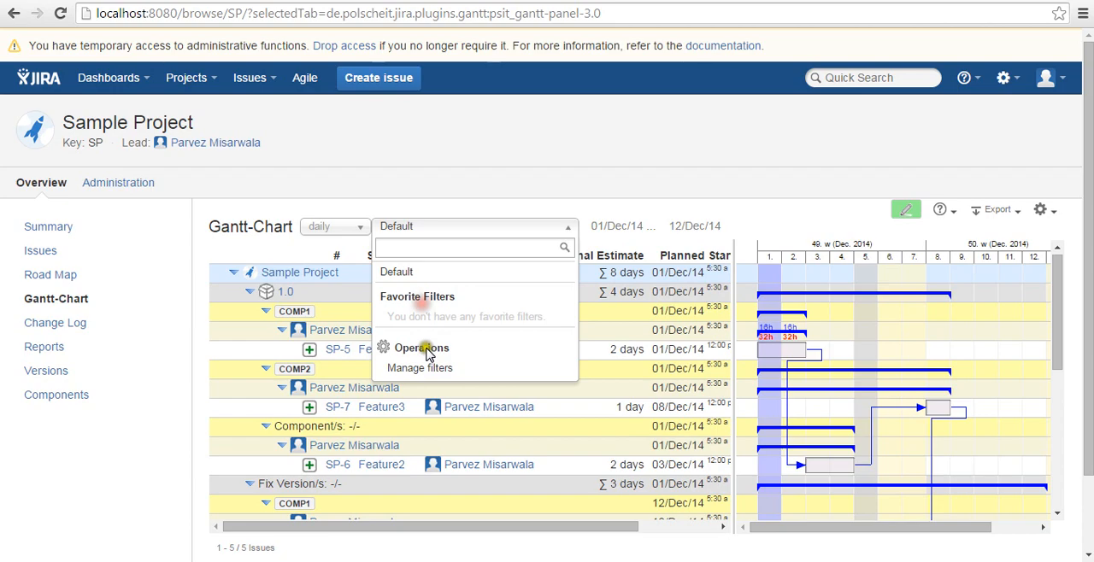
left_click(429, 367)
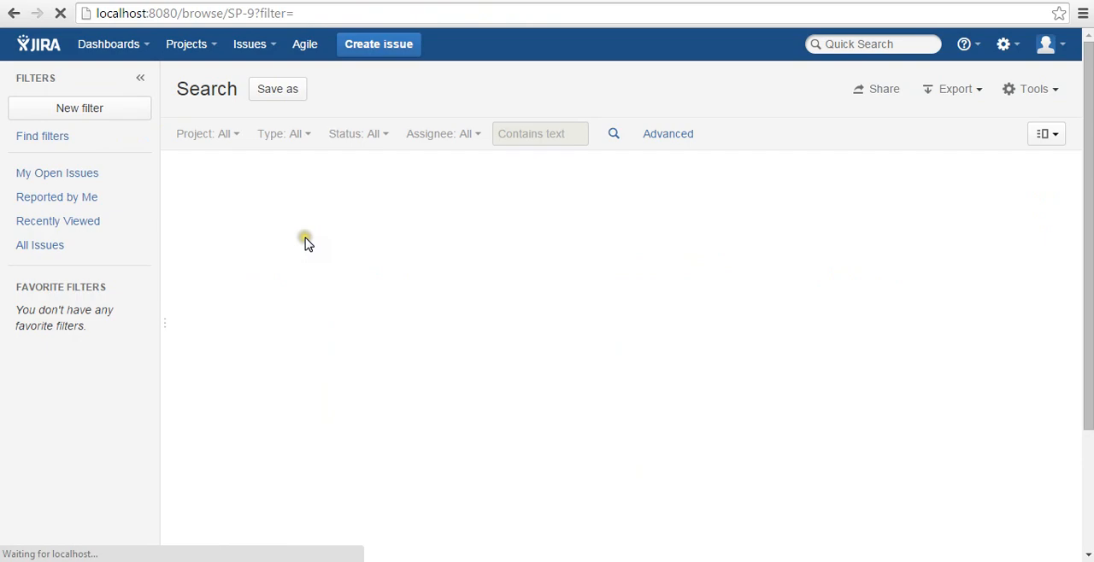
left_click(228, 137)
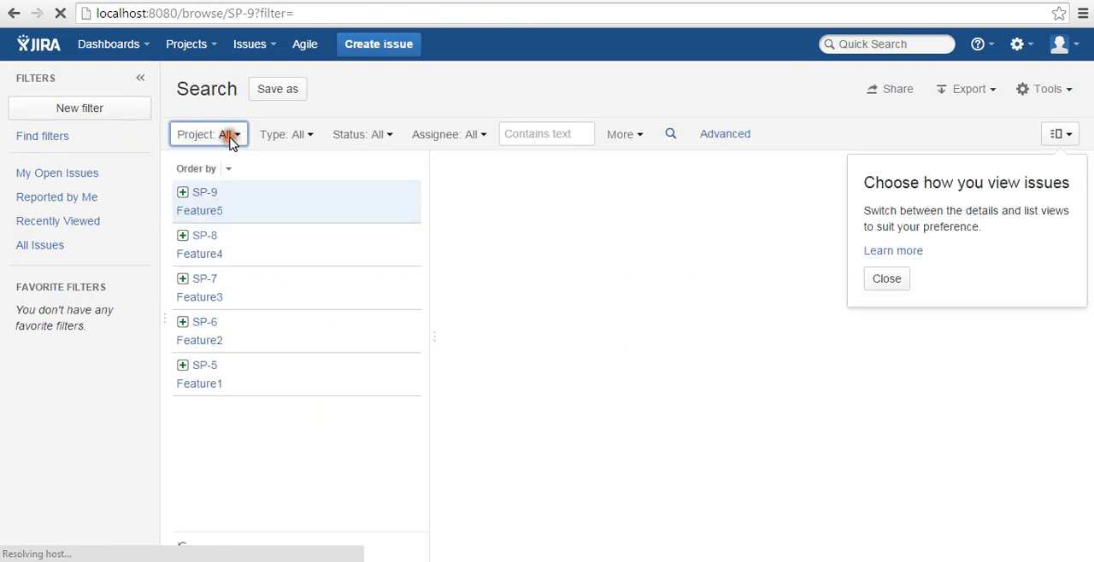
left_click(82, 174)
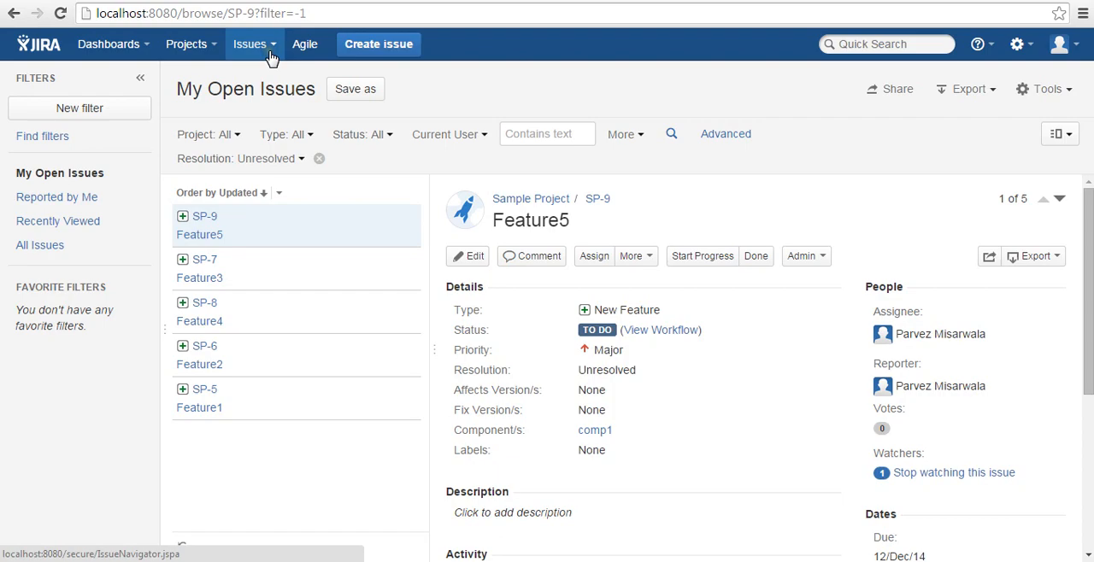
Save the open issues search as a new filter named "my new open issues"
left_click(350, 90)
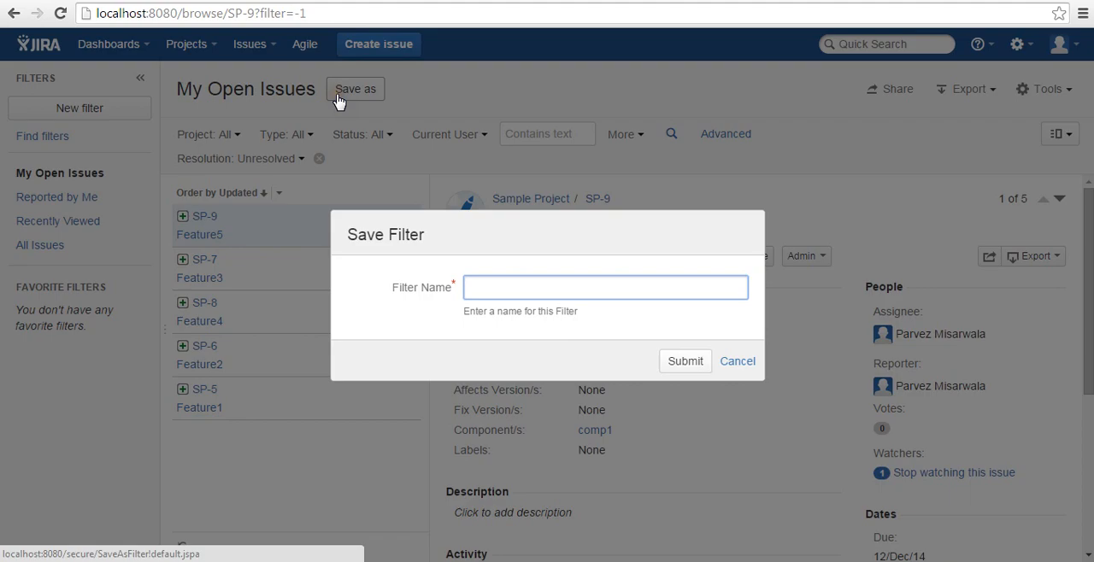
type("my new open issues")
key("Return")
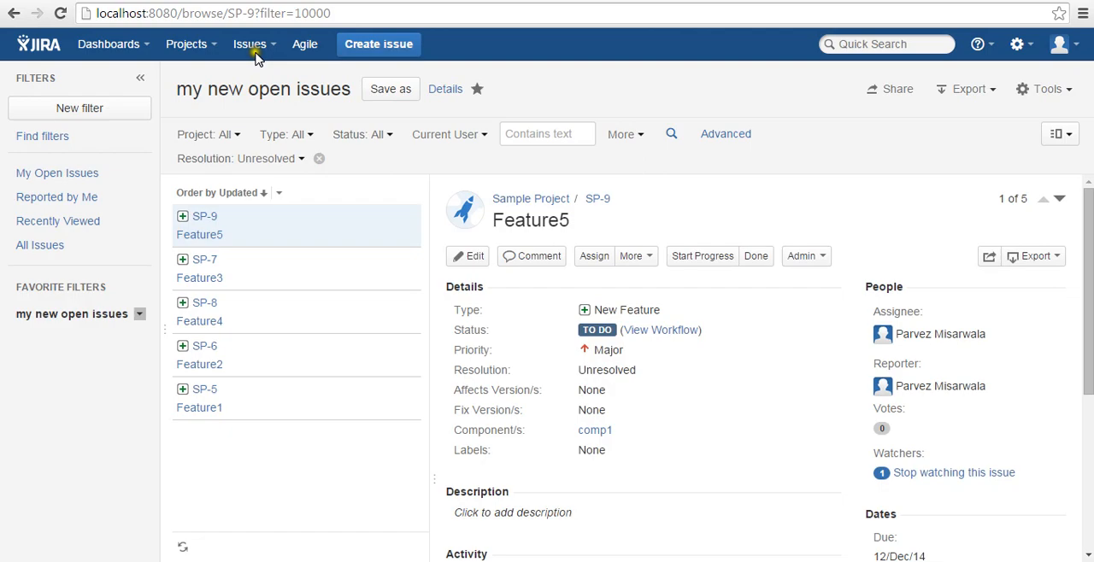
Return to Sample Project's Gantt-Chart, apply the "my new open issues" filter and bring the planned end dates into view
left_click(195, 47)
left_click(203, 95)
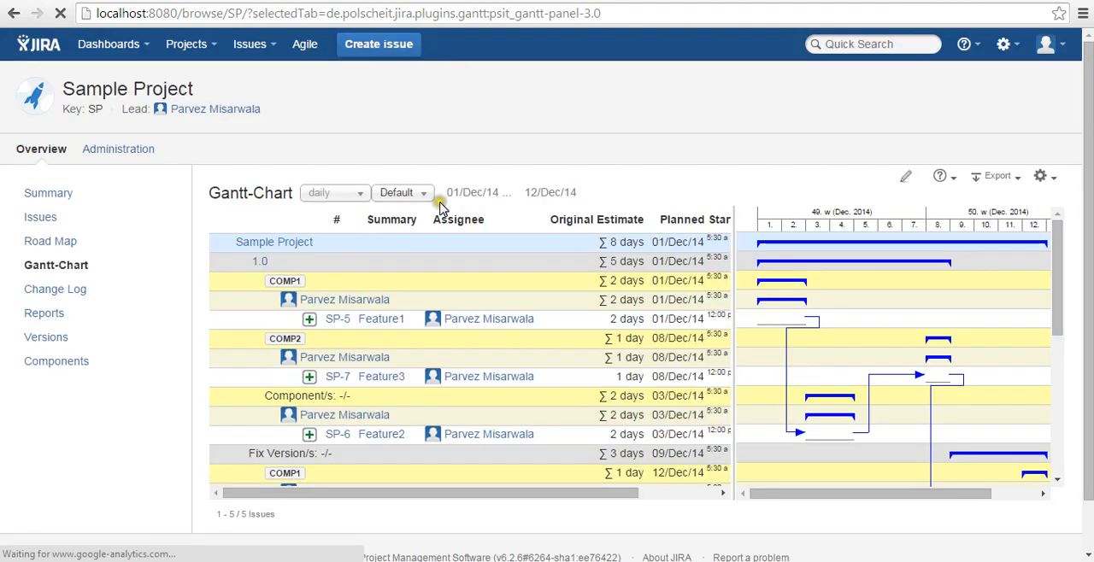
left_click(426, 194)
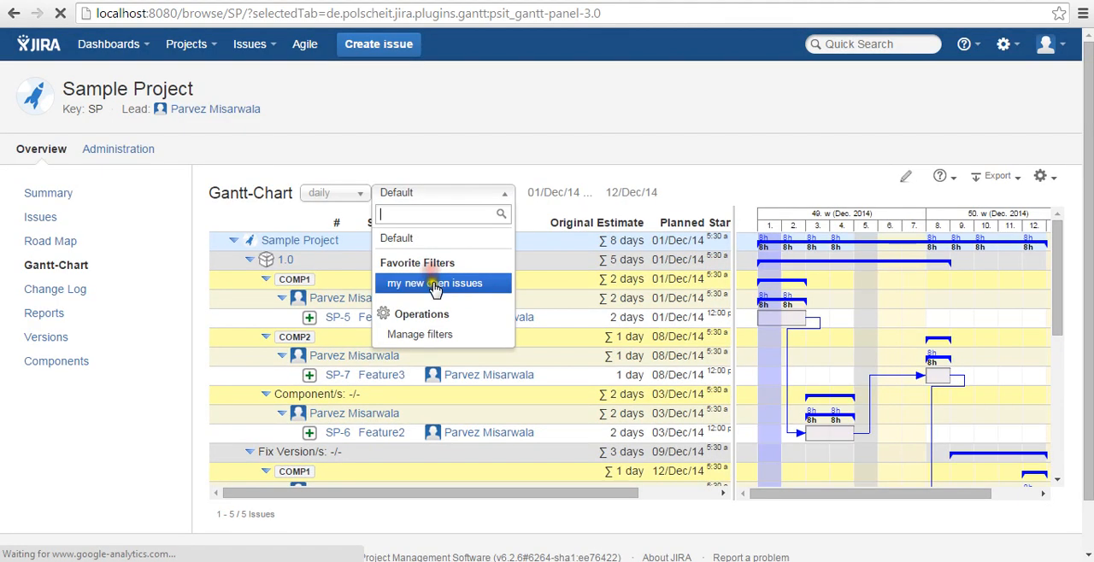
left_click(435, 285)
left_click_drag(435, 491, 456, 494)
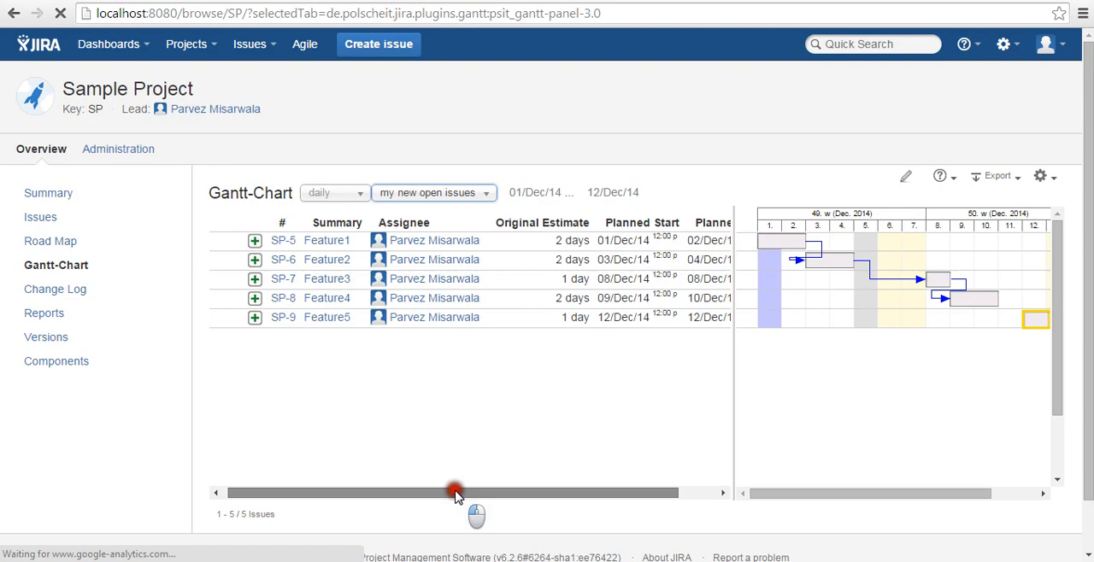
left_click_drag(455, 494, 494, 494)
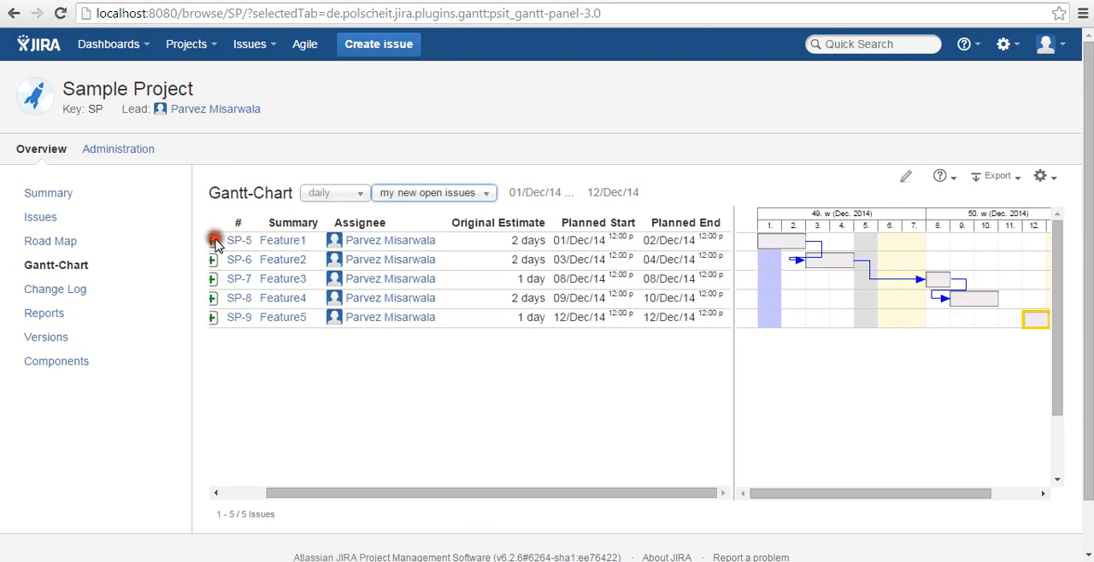
Open Feature1 (SP-5) from the filtered Gantt-Chart and start its Done transition
left_click(242, 244)
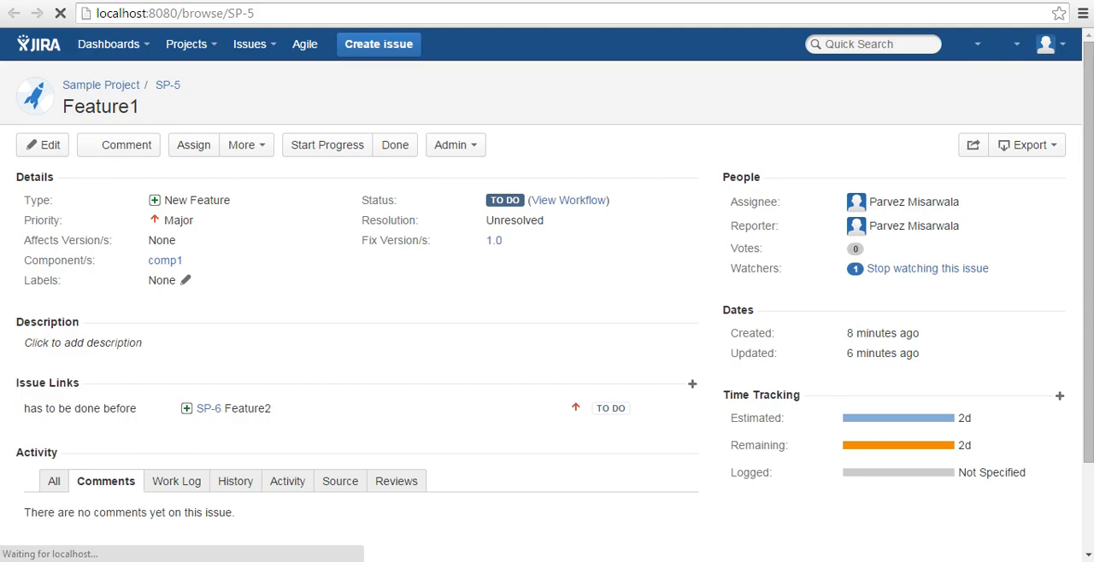
left_click(394, 147)
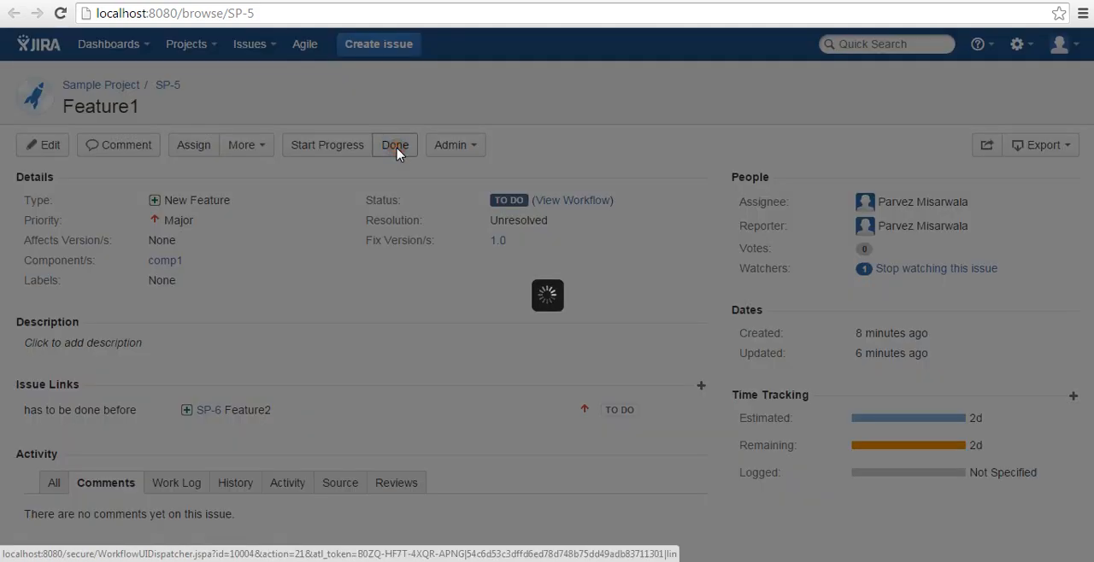